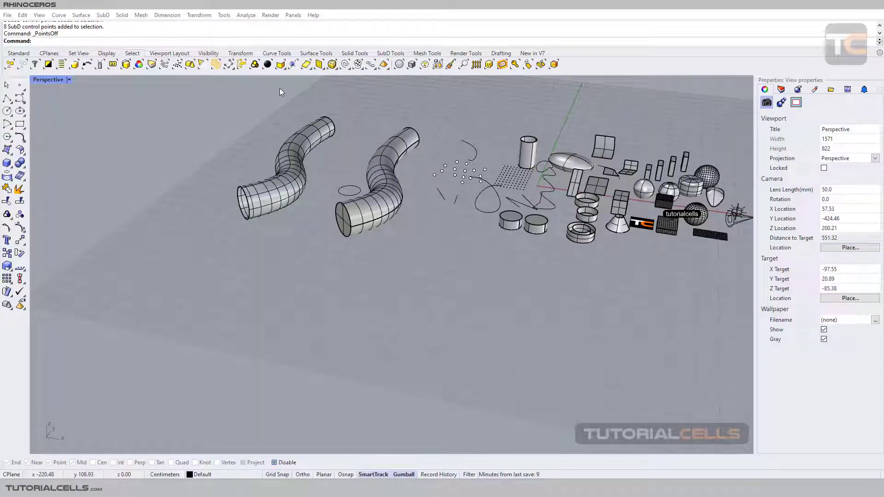
- Select a point-cloud point, add a mesh vertex to the selection, then clear the selection
right_click_drag(413, 185, 374, 203, "shift")
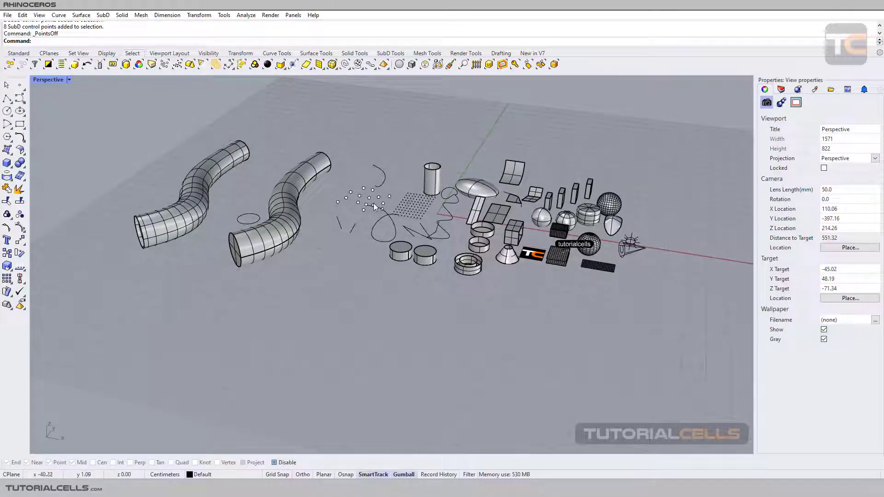
left_click(374, 201)
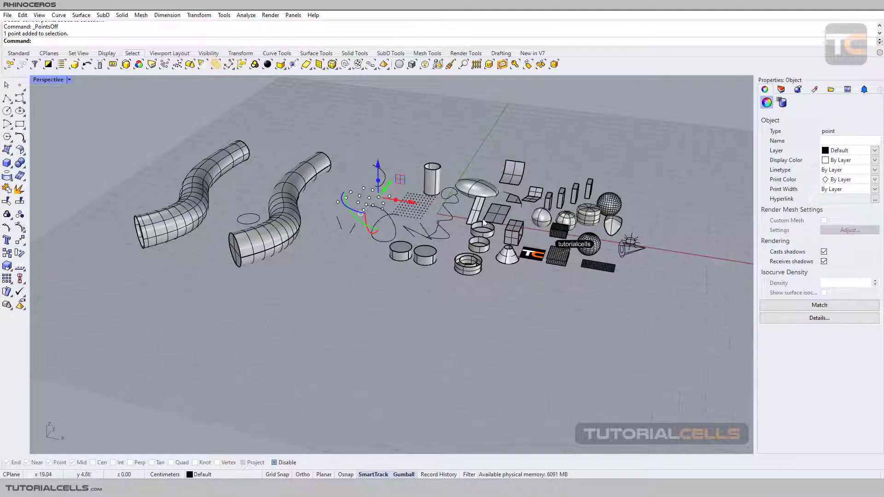
scroll(520, 227, "up", 3)
scroll(583, 258, "up", 6)
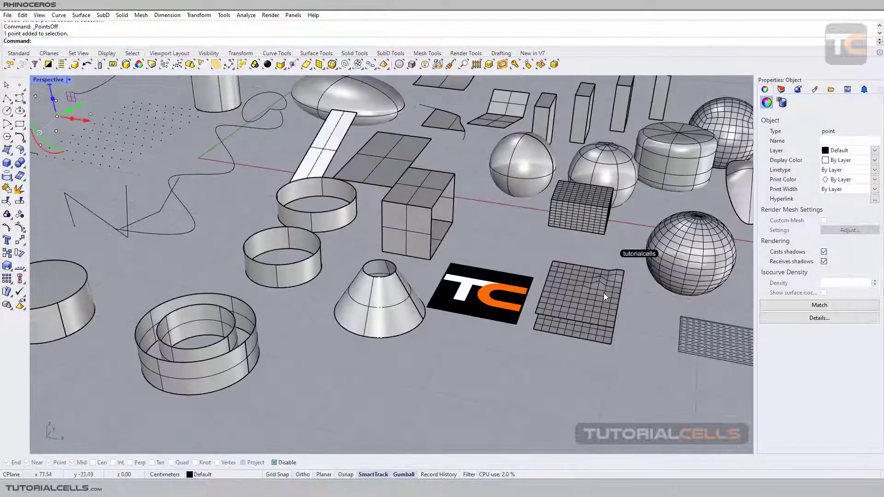
left_click(531, 263, "ctrl+shift")
scroll(532, 267, "down", 6)
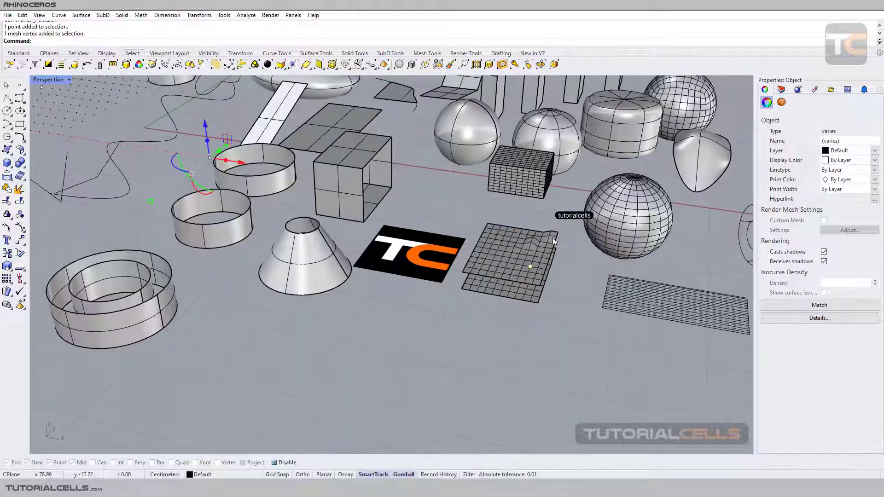
left_click(547, 208)
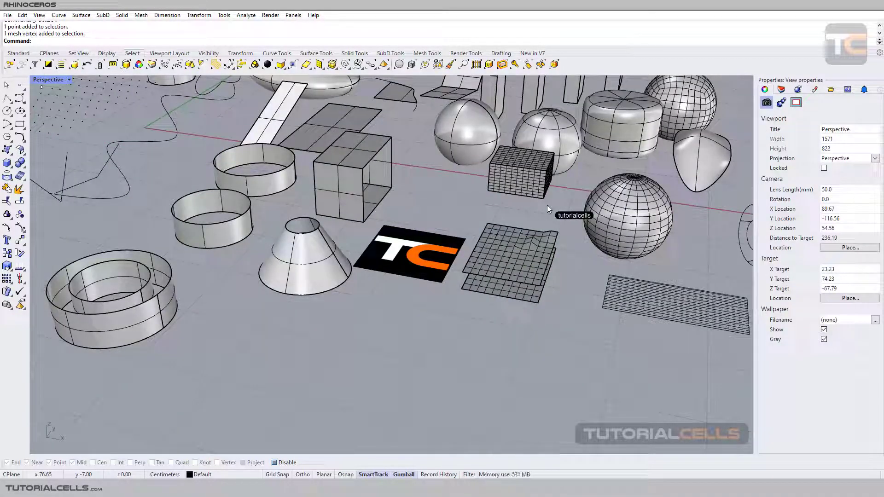
scroll(547, 205, "down", 5)
scroll(573, 246, "up", 2)
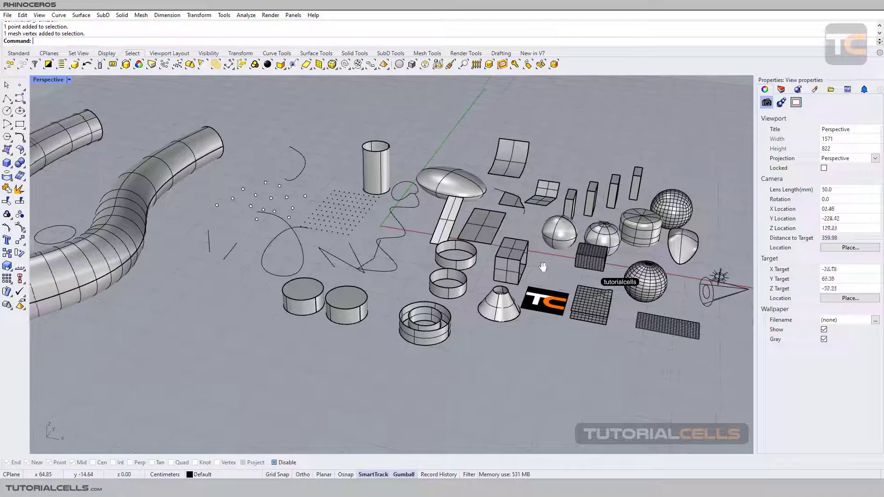
- Tear off the Select Points flyout as a floating palette and start Lasso points
left_click(361, 67)
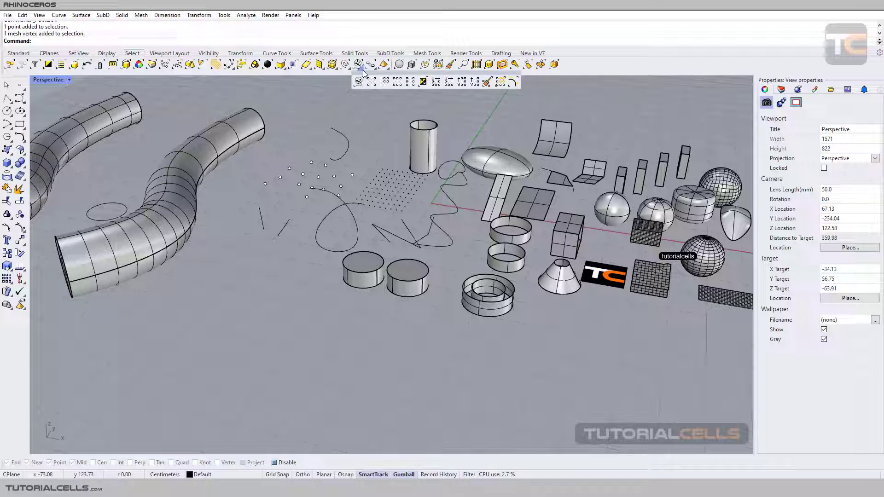
left_click_drag(367, 76, 382, 100)
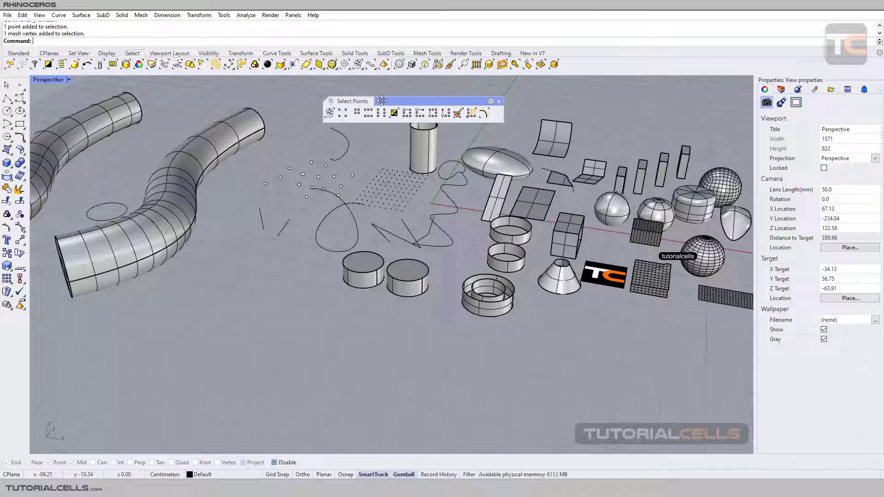
left_click(331, 114)
scroll(321, 170, "up", 5)
scroll(323, 178, "up", 6)
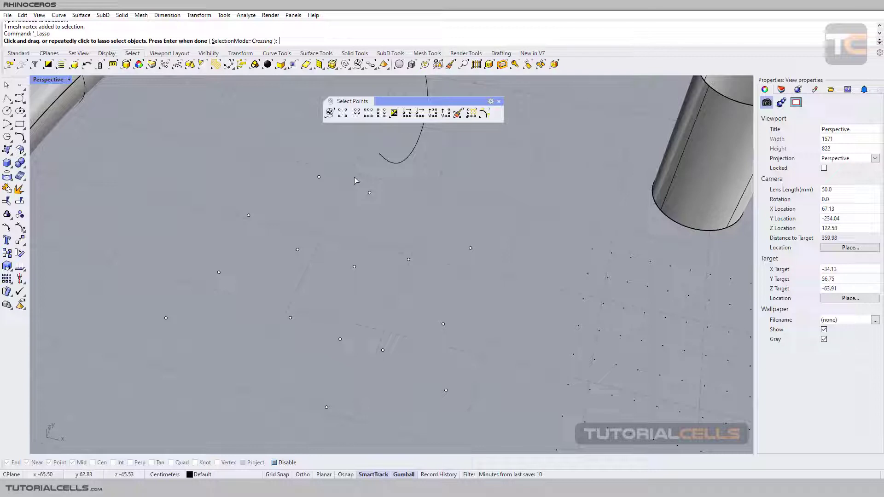
mouse_move(354, 177)
left_mouse_down()
mouse_move(426, 197)
mouse_move(489, 233)
mouse_move(507, 264)
mouse_move(501, 301)
mouse_move(477, 333)
mouse_move(459, 344)
mouse_move(423, 344)
mouse_move(397, 312)
mouse_move(368, 239)
mouse_move(352, 306)
mouse_move(269, 258)
mouse_move(296, 223)
mouse_move(287, 184)
mouse_move(314, 157)
mouse_move(355, 177)
left_mouse_up()
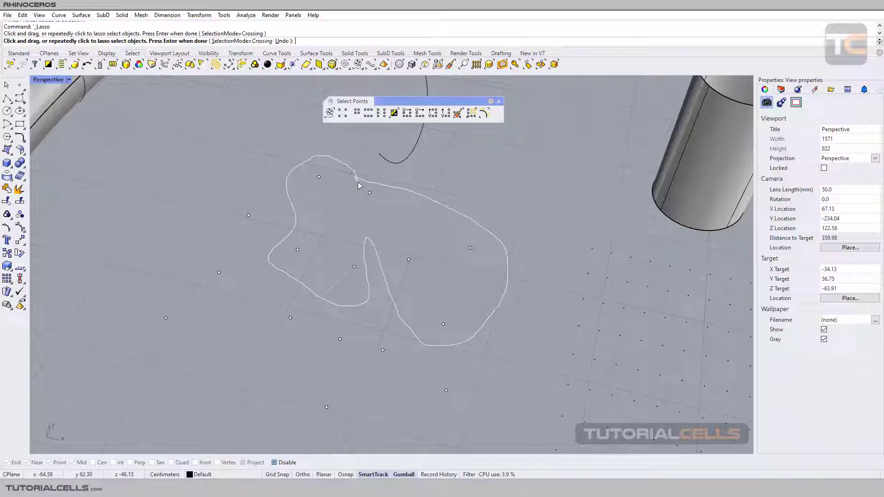
key("Return")
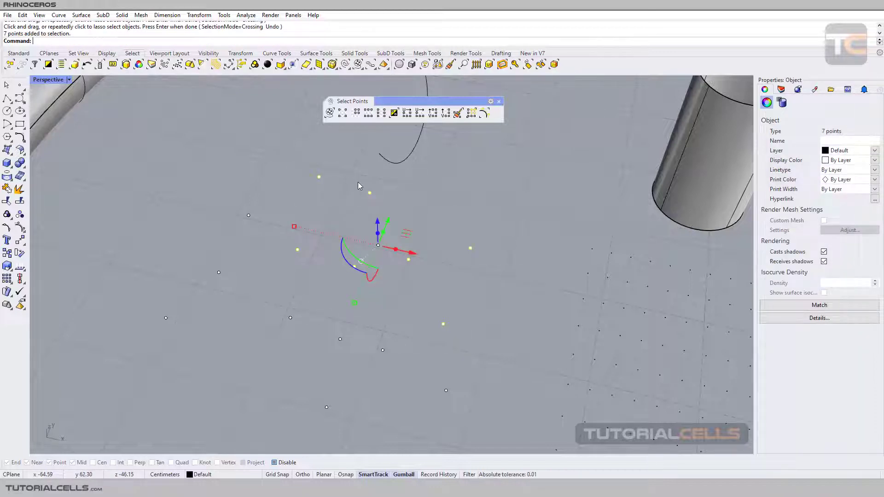
left_click(408, 192)
left_click(329, 113)
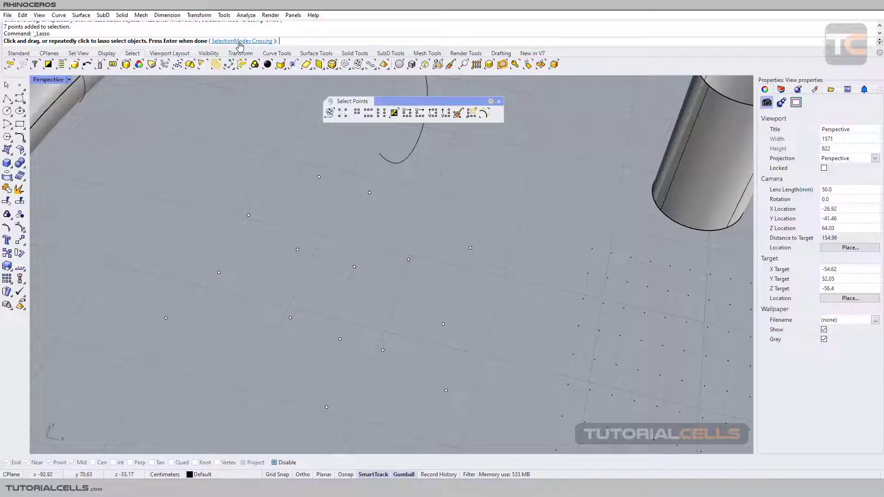
- Change the lasso's SelectionMode option, then cancel the Lasso command
left_click(239, 42)
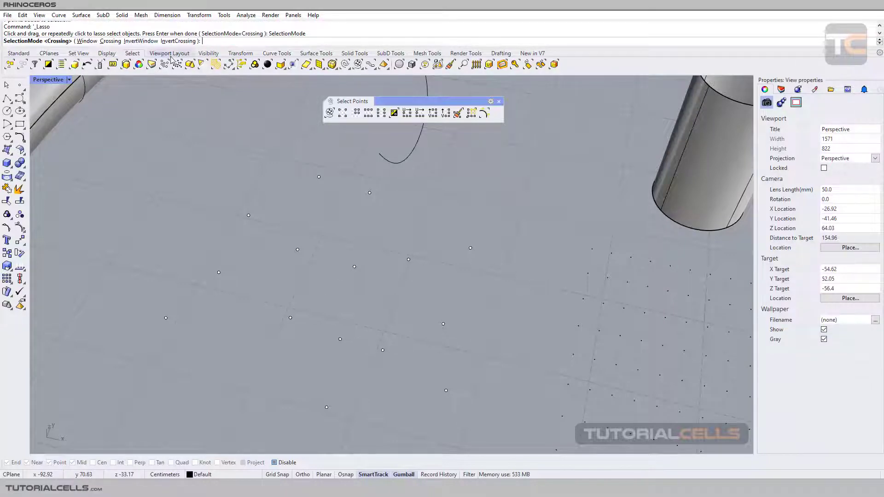
scroll(333, 153, "down", 5)
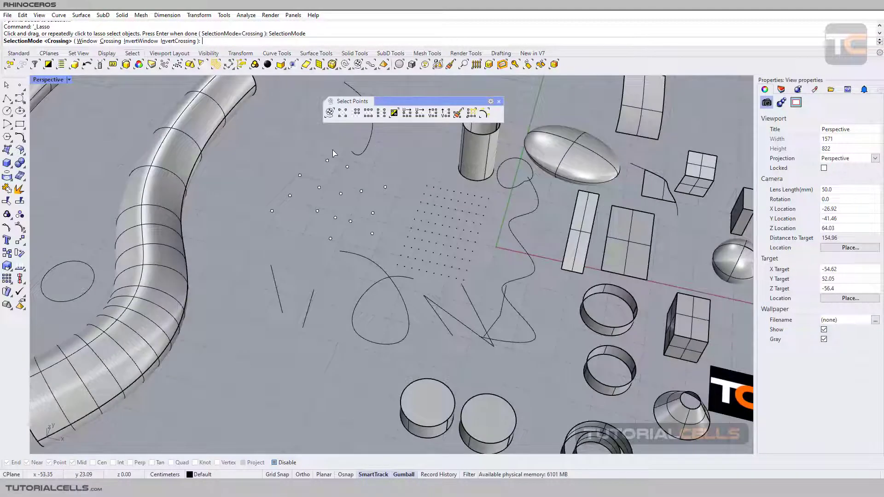
right_click_drag(357, 183, 409, 172, "shift")
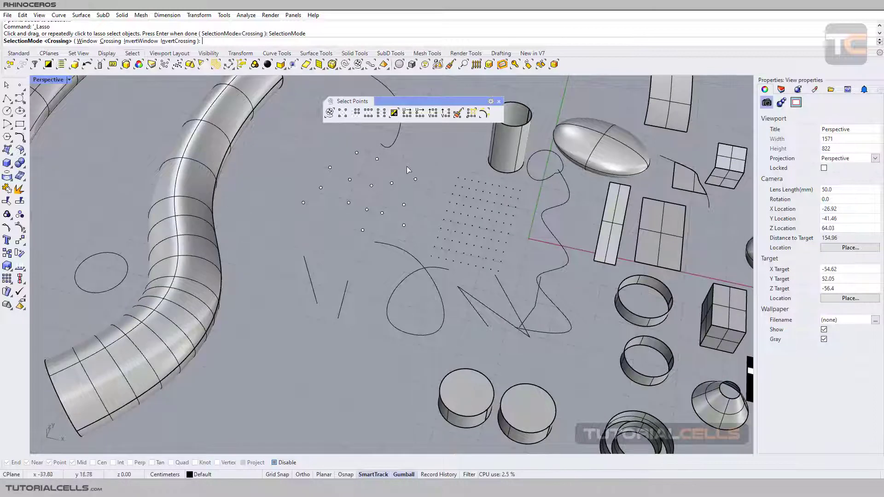
key("Escape")
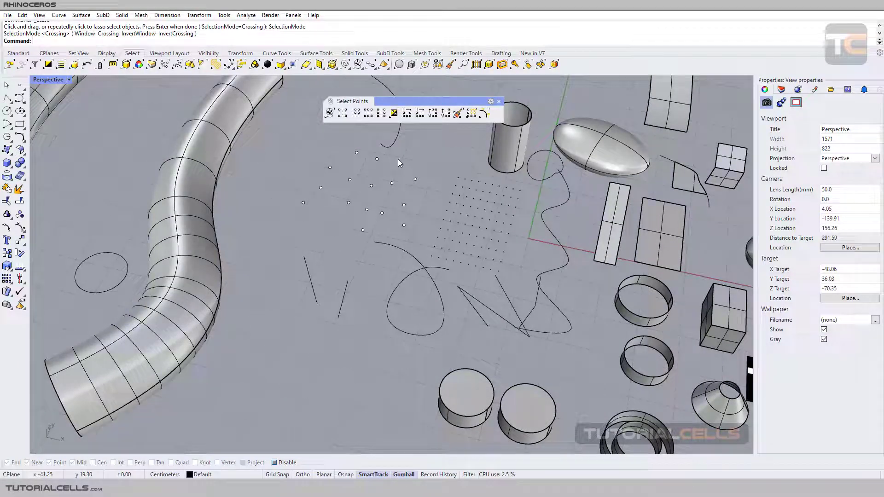
- Frame the spheres and select the closed SubD sphere
right_click_drag(380, 167, 379, 155, "shift")
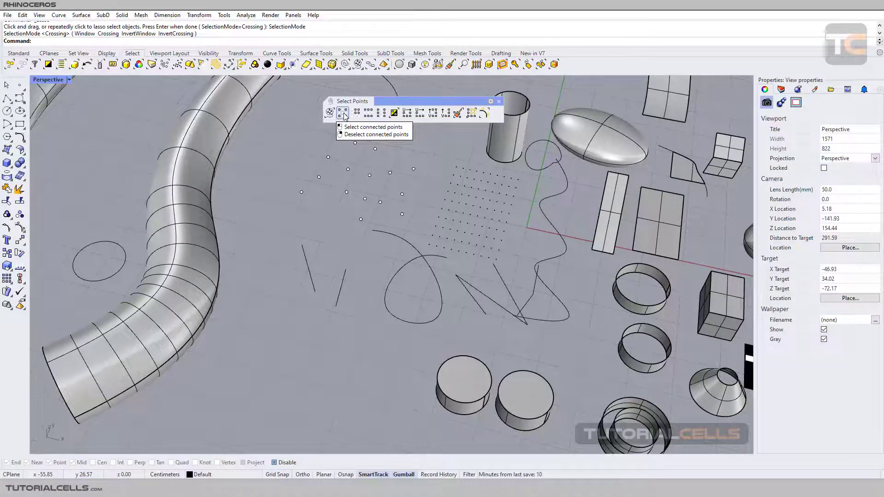
scroll(470, 188, "down", 5)
right_click_drag(528, 202, 363, 188, "shift")
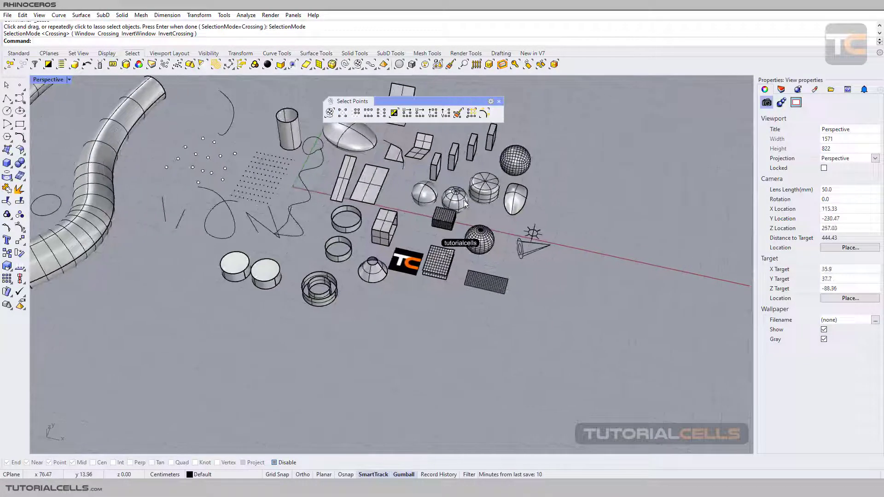
scroll(463, 200, "up", 8)
left_click(456, 221)
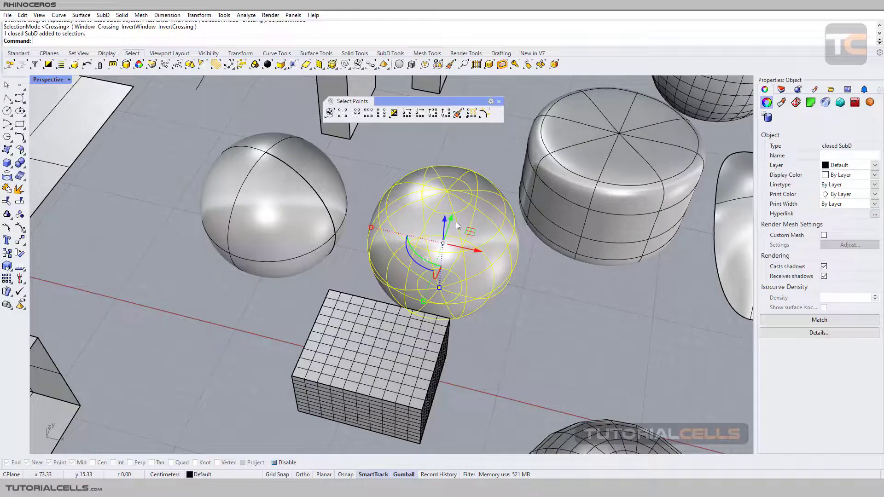
- Turn on the sphere's control points, select the top point and its connected points, invert, then deselect
left_click(21, 228)
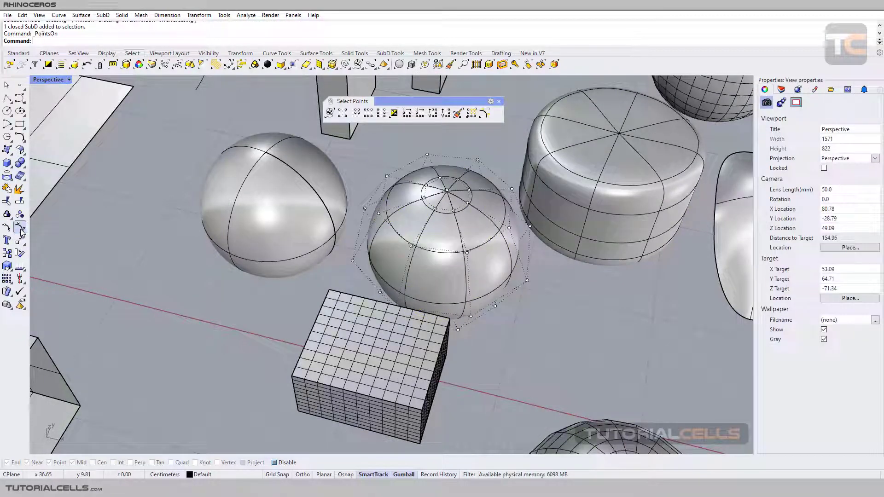
mouse_move(417, 255)
right_mouse_down("shift")
mouse_move(417, 236)
mouse_move(403, 252)
right_mouse_up("shift")
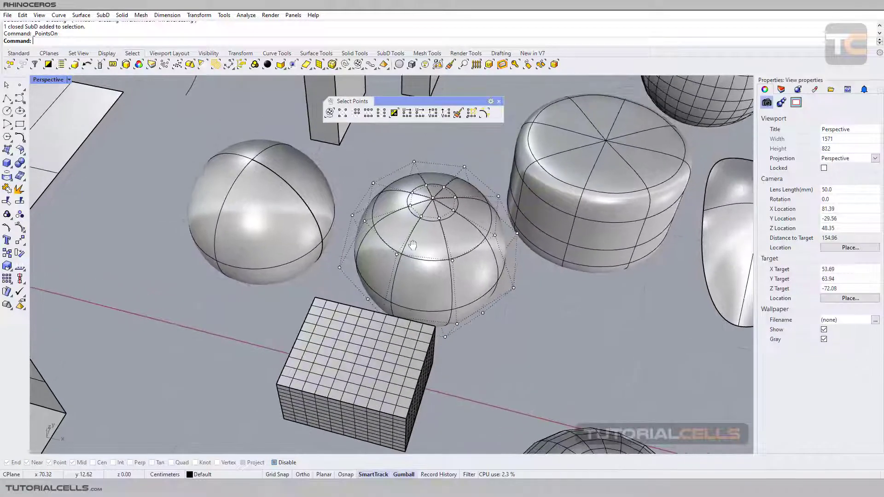
left_click(433, 200)
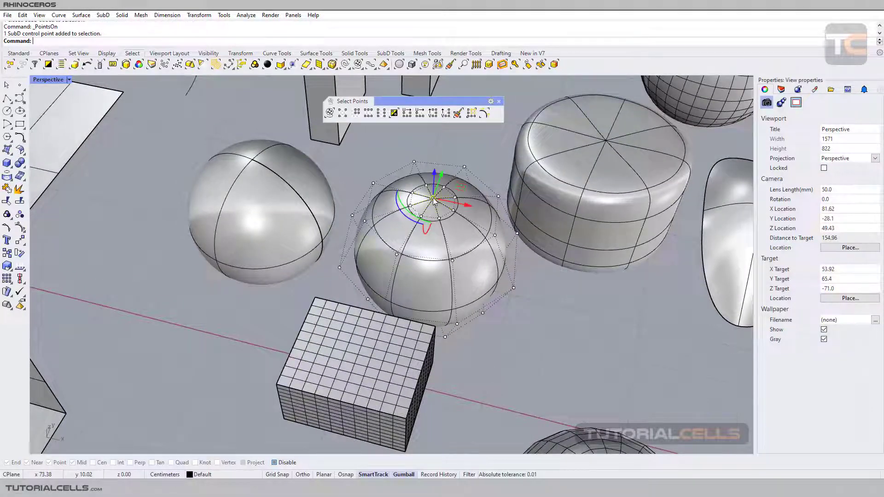
scroll(434, 200, "up", 5)
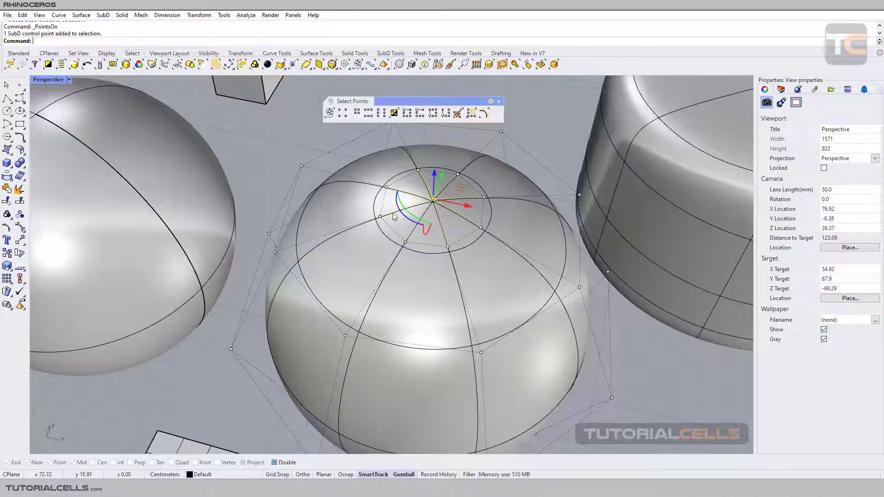
left_click(345, 115)
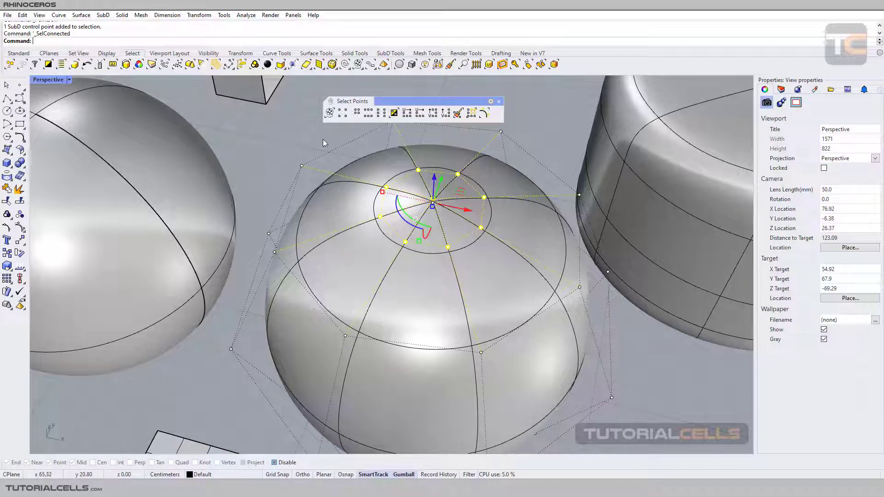
left_click(342, 115)
key("Escape")
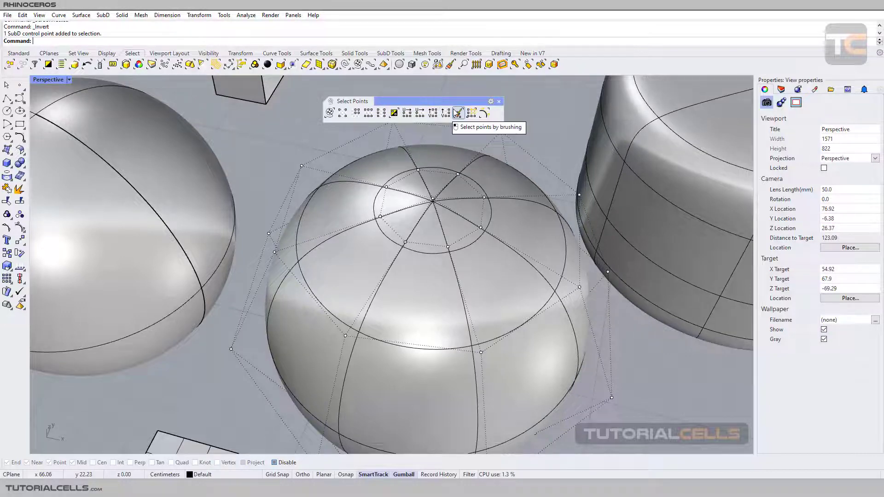
- Select one point-cloud point and invert the point selection across all points
scroll(282, 155, "down", 10)
scroll(283, 159, "up", 5)
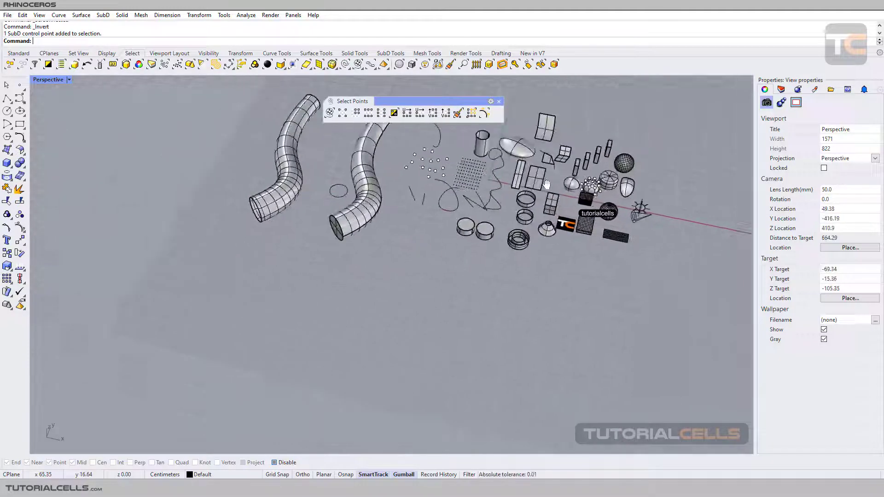
scroll(402, 120, "up", 3)
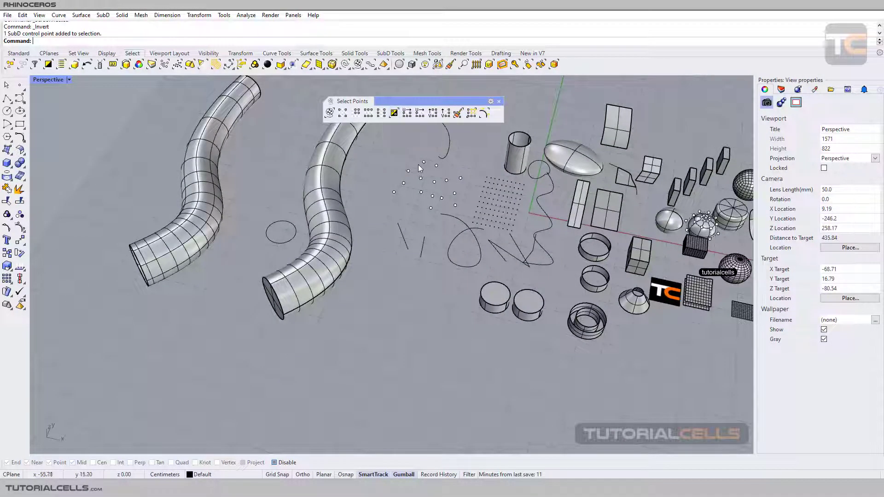
left_click(421, 178)
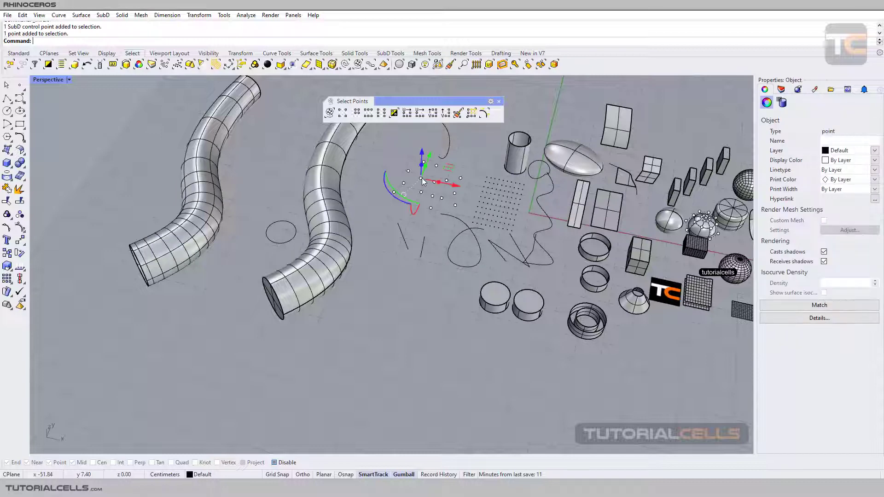
left_click(394, 112)
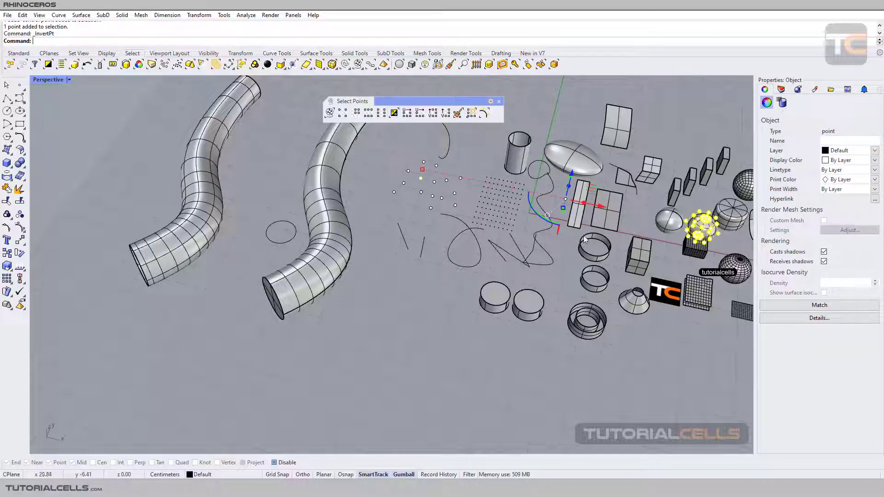
- Clear the point selection and select the closed SubD cylinder beside the dome
right_click_drag(641, 218, 544, 230, "shift")
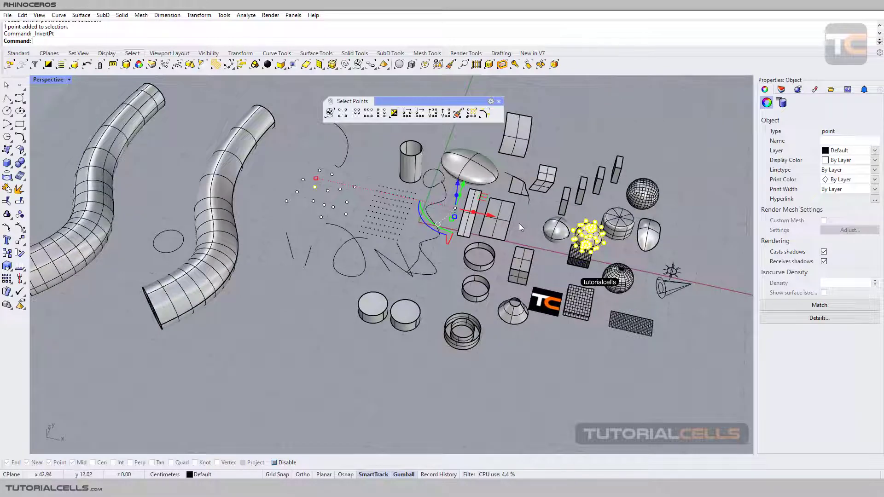
left_click(519, 222)
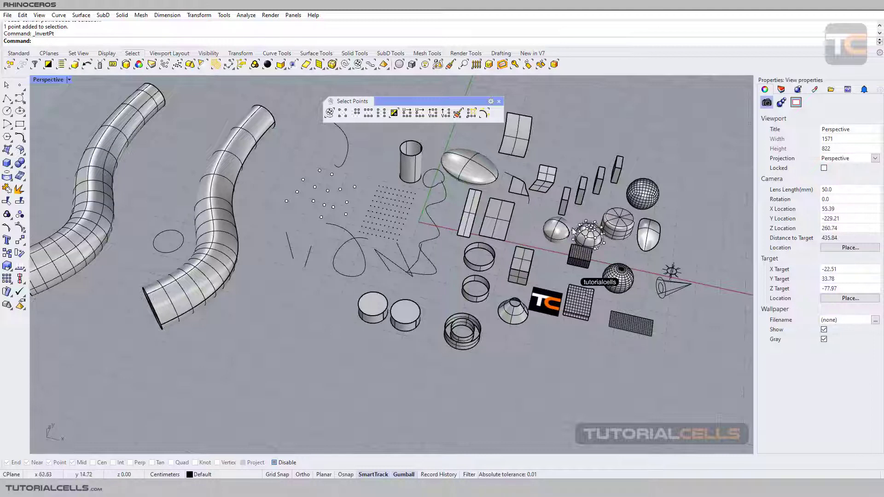
left_click(619, 225)
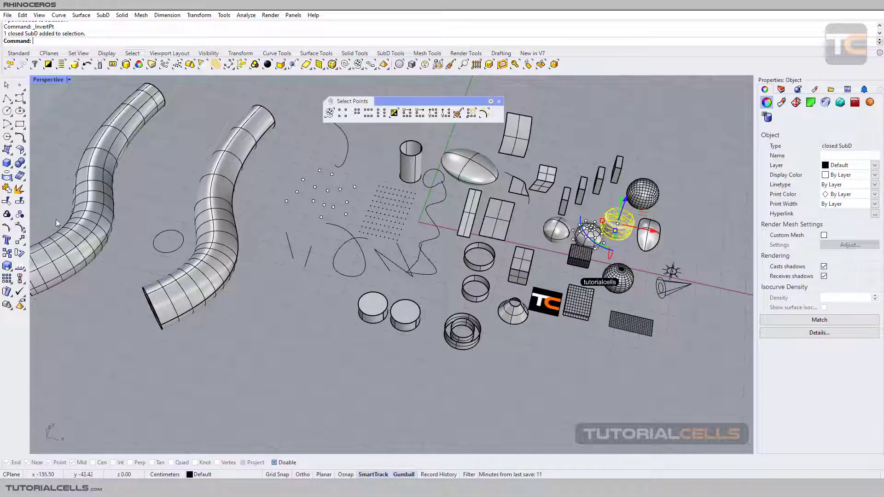
- Turn on SubD control points, select the dome's top point, invert, zoom to selection, then deselect
left_click(20, 218)
scroll(621, 239, "up", 5)
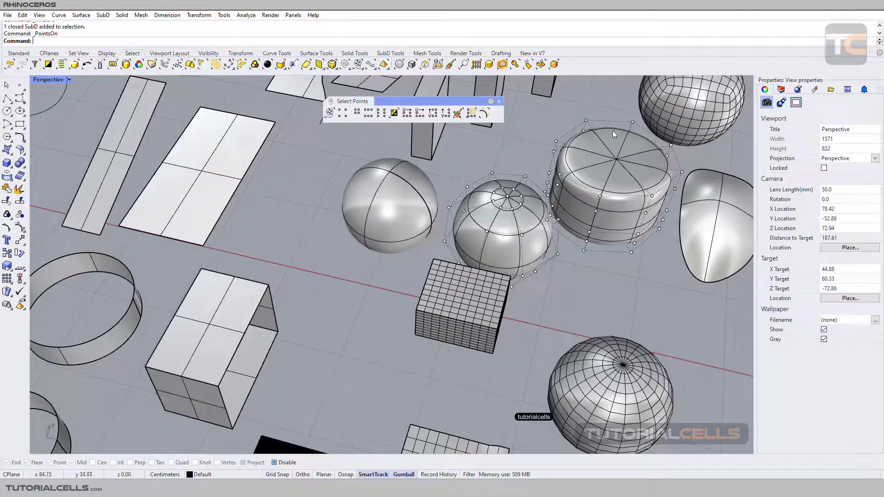
left_click(508, 197)
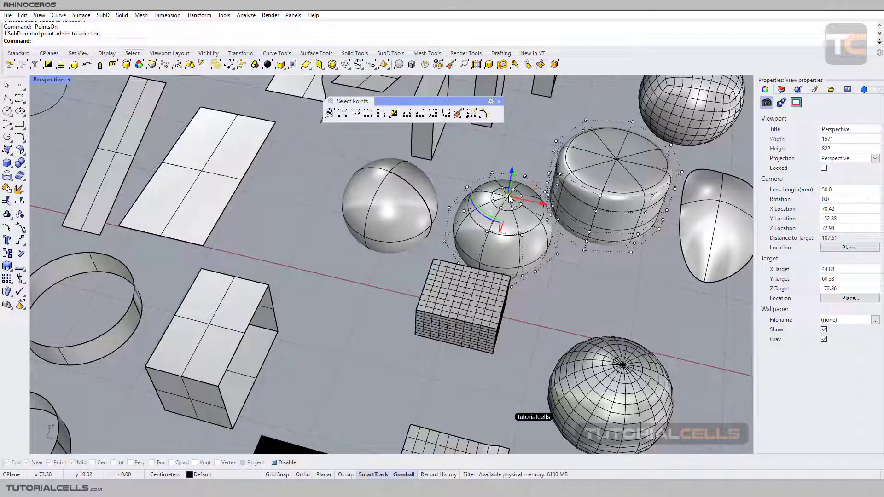
left_click(394, 113)
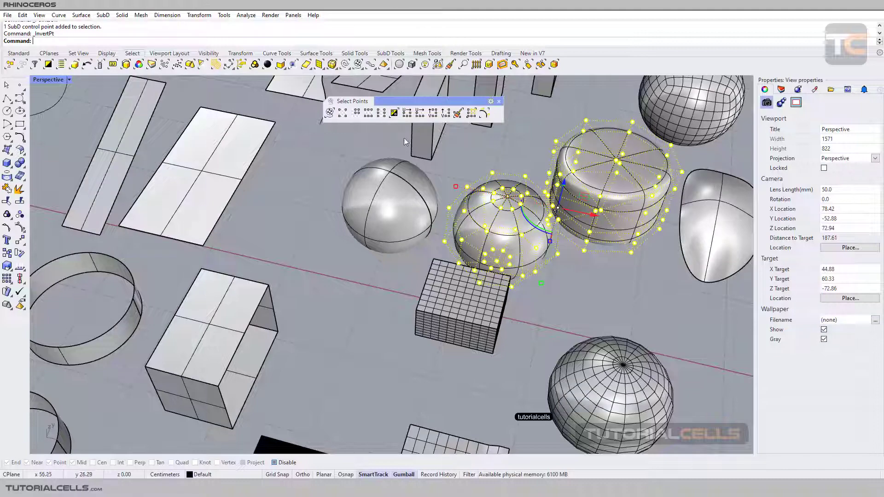
scroll(510, 208, "down", 5)
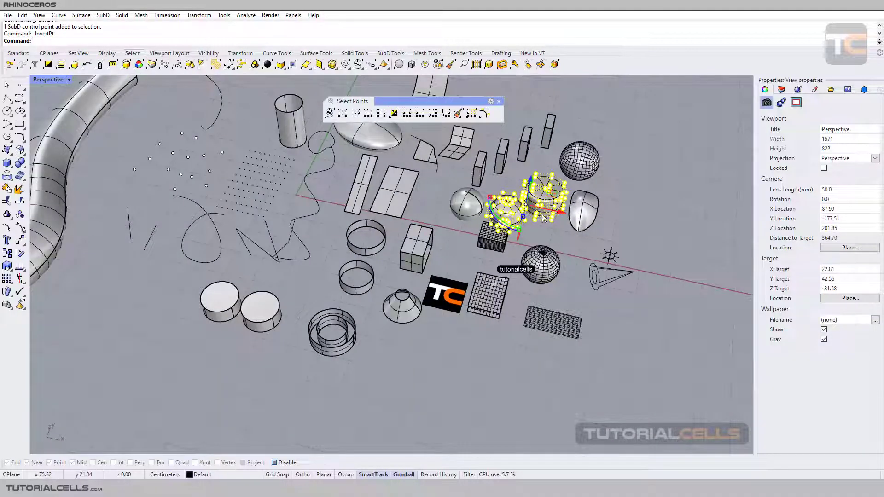
scroll(522, 207, "down", 5)
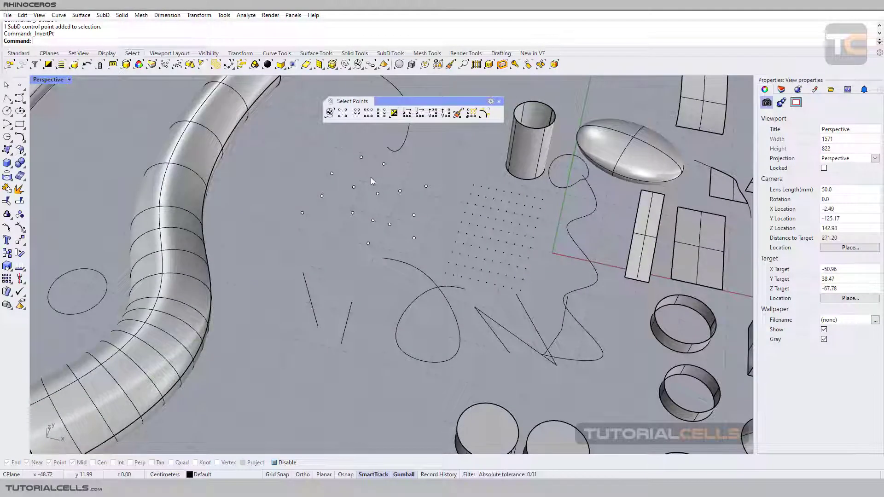
key("Home")
key("Home")
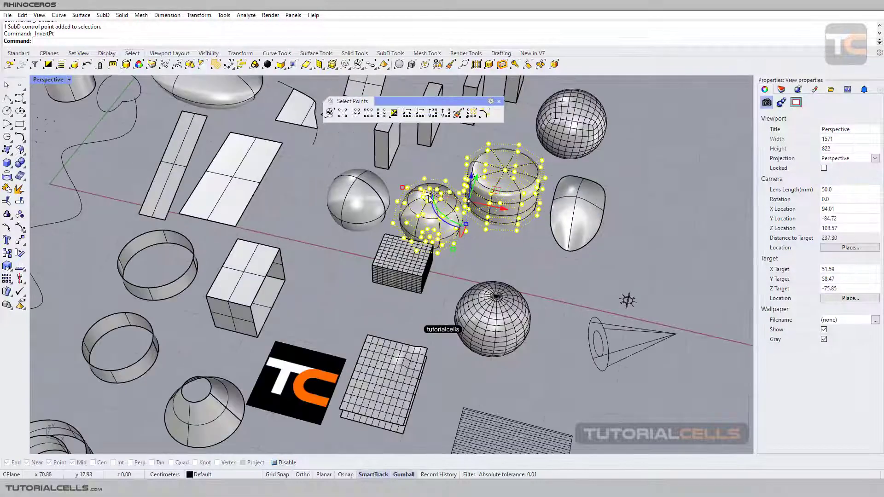
scroll(434, 196, "down", 3)
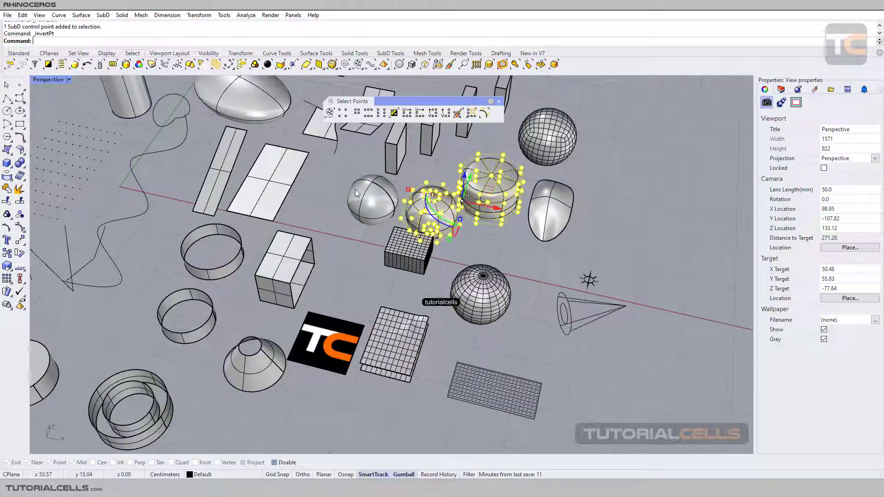
left_click(335, 177)
scroll(375, 143, "down", 4)
right_click_drag(395, 164, 483, 209, "shift")
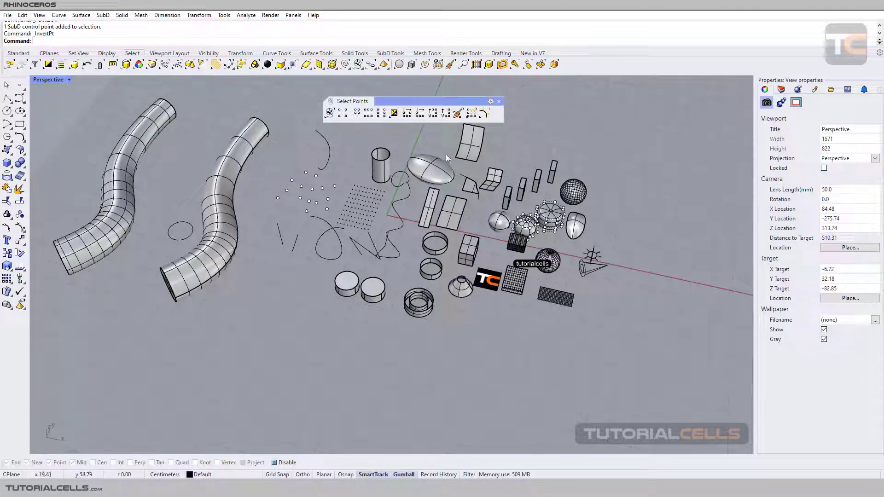
- Bring the two pipes into view and select the right-hand closed solid polysurface pipe
scroll(382, 129, "up", 4)
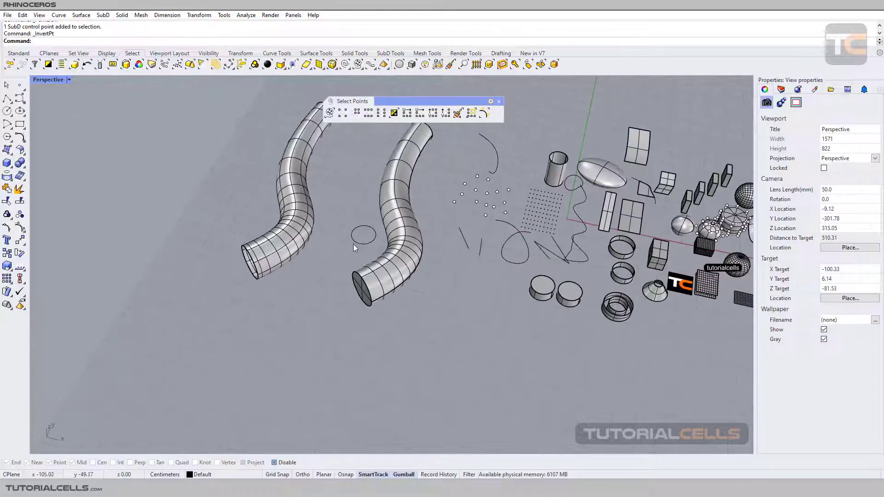
right_click_drag(353, 244, 402, 261, "shift")
scroll(401, 261, "up", 1)
scroll(405, 272, "up", 1)
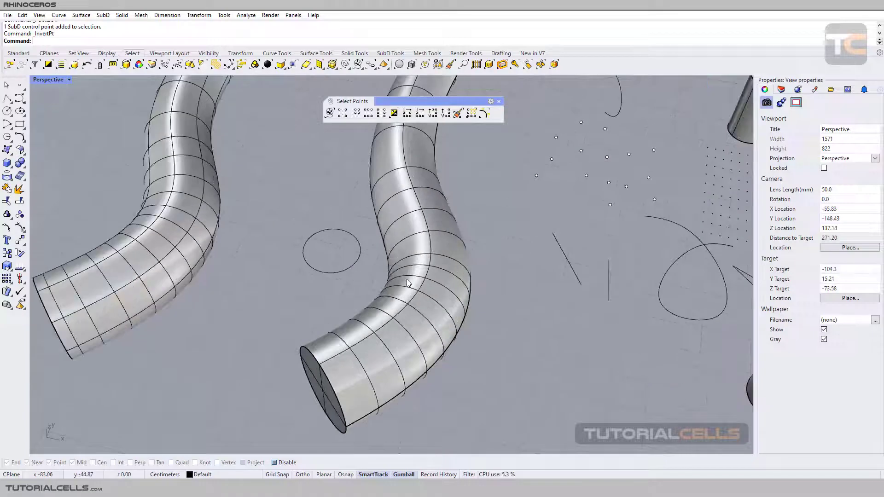
scroll(407, 275, "down", 2)
scroll(407, 274, "down", 1)
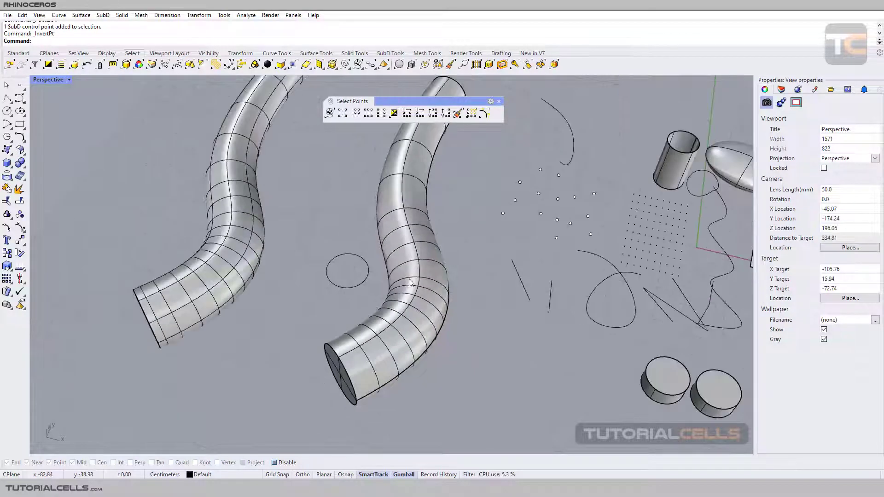
left_click(10, 167)
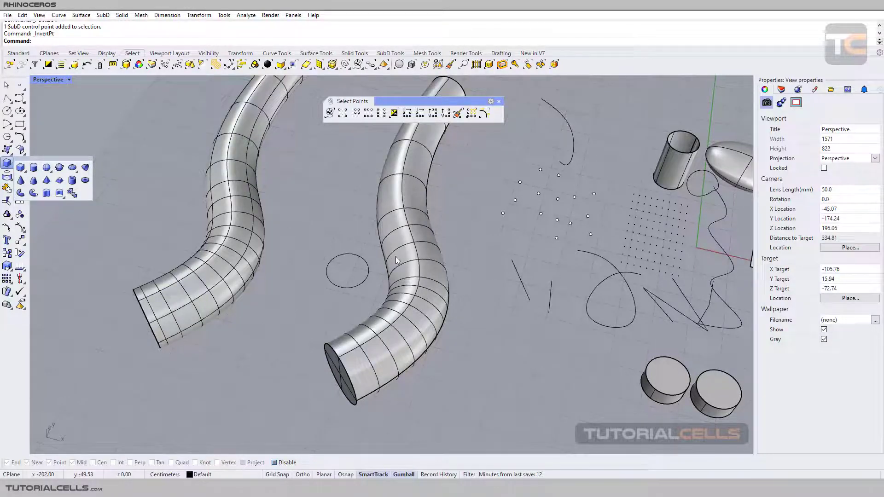
scroll(396, 261, "down", 5)
left_click(408, 279)
scroll(407, 283, "up", 4)
right_click_drag(410, 284, 414, 276)
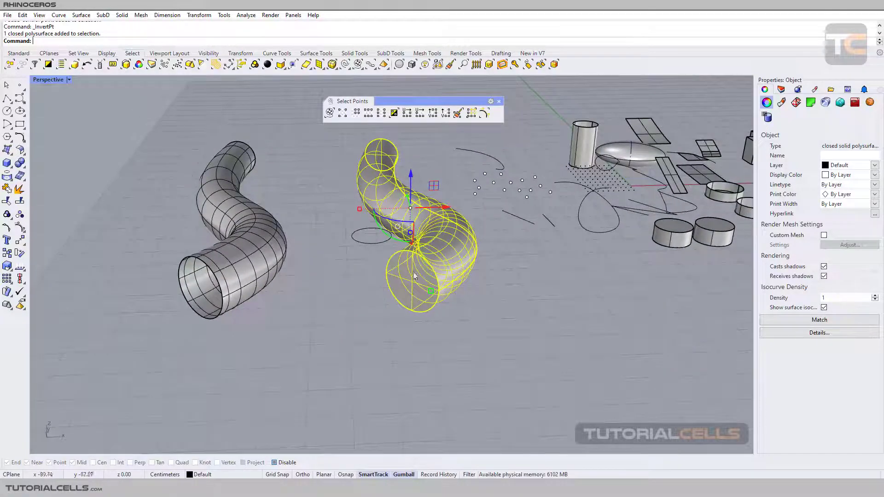
left_click(507, 270)
right_click_drag(506, 269, 421, 261)
left_click(413, 258)
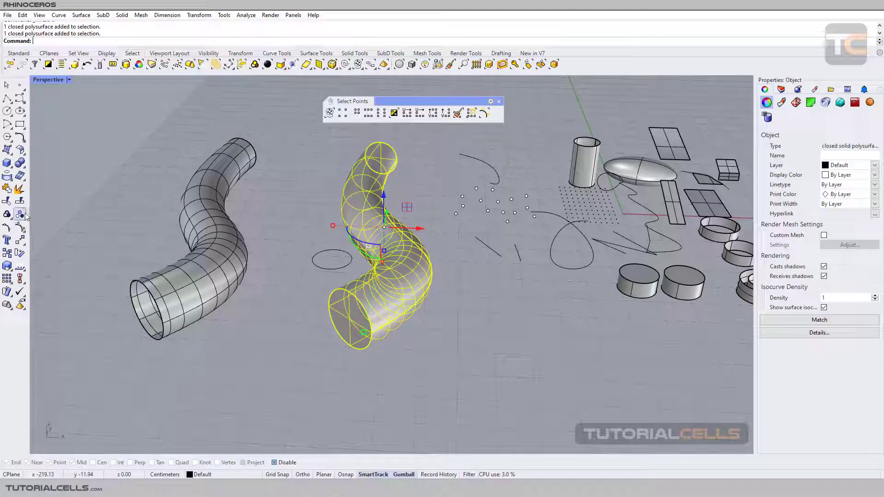
left_click(19, 227)
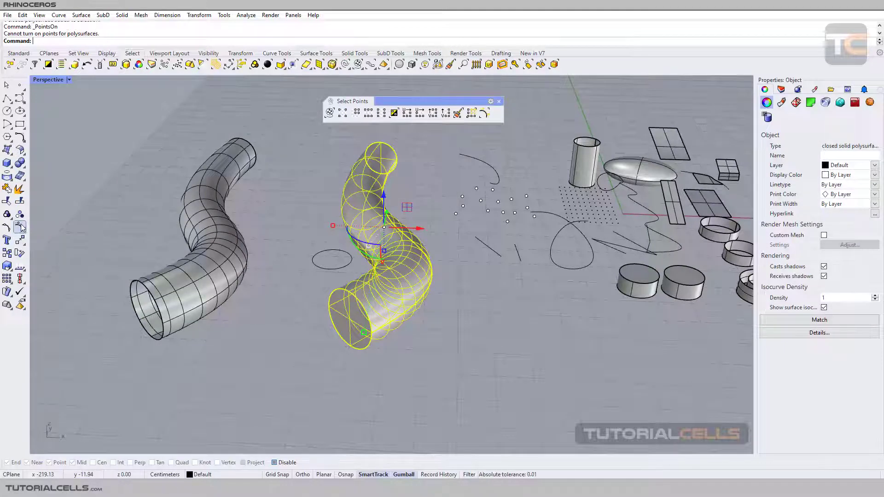
left_click(338, 192)
right_click_drag(338, 192, 334, 242)
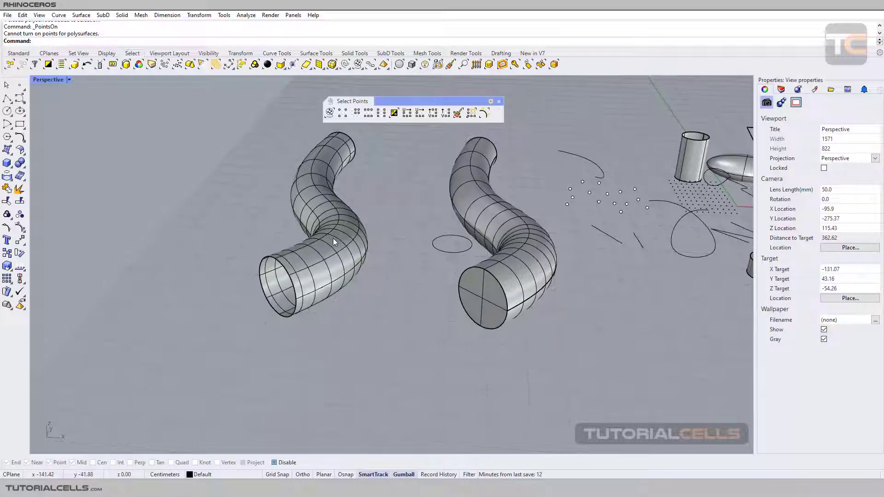
- Select the left open SubD tube and turn on its control points with PointsOn
left_click(348, 217)
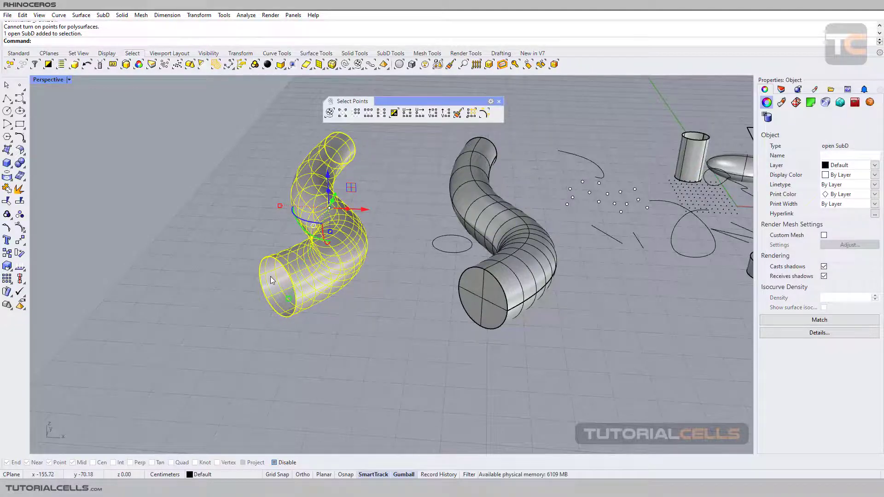
right_click_drag(276, 267, 394, 214)
left_click(426, 214)
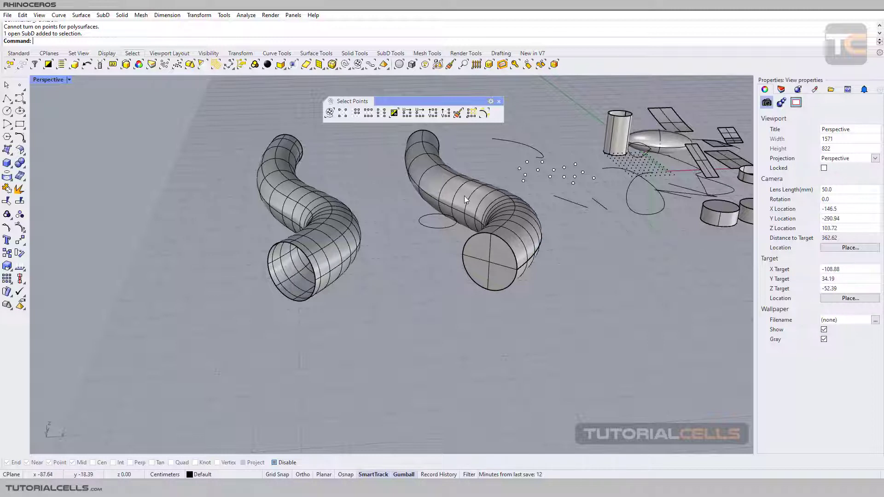
right_click_drag(386, 193, 420, 197, "shift")
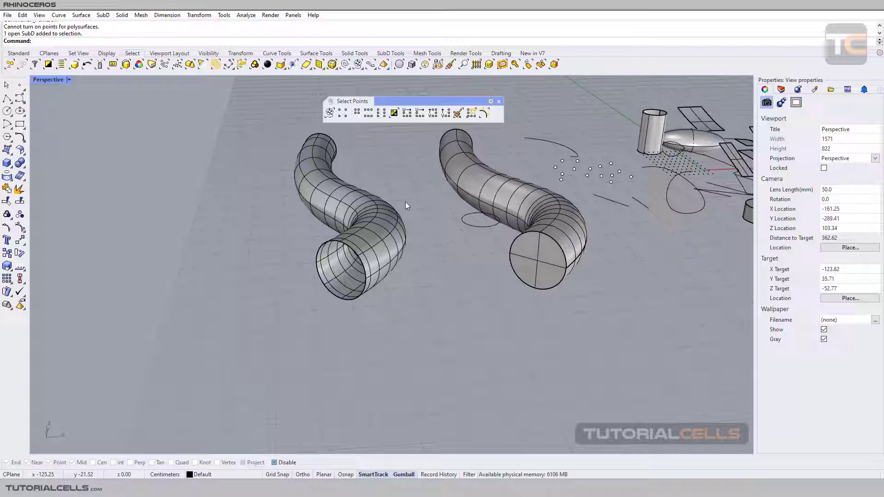
left_click(378, 213)
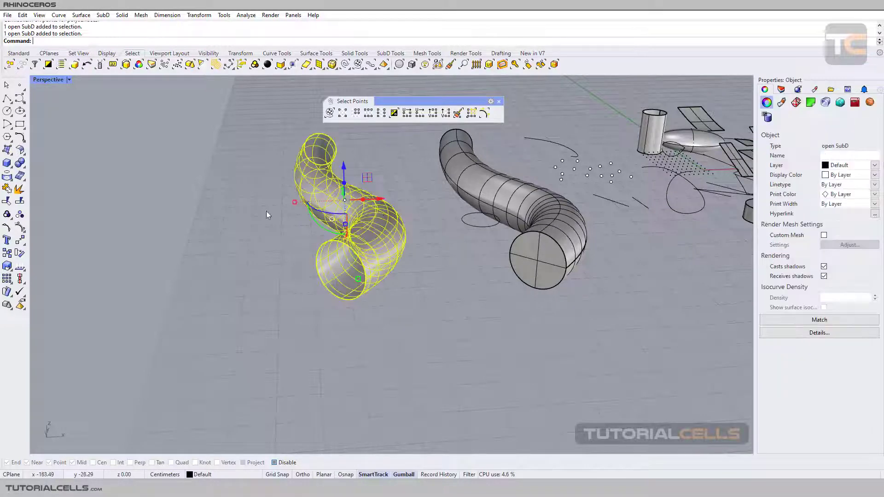
left_click(22, 229)
mouse_move(420, 251)
right_mouse_down("shift")
mouse_move(405, 250)
mouse_move(384, 230)
mouse_move(438, 250)
mouse_move(423, 257)
right_mouse_up("shift")
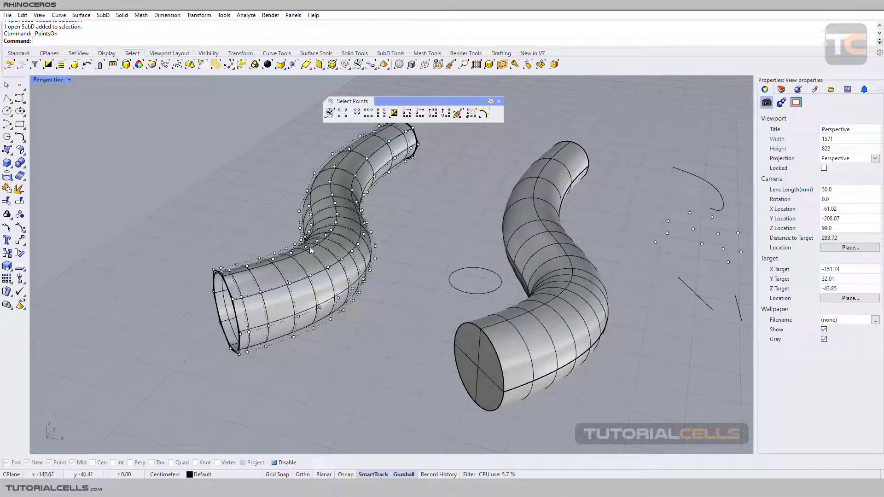
- Run Select U on a picked tube control point to select its whole lengthwise row
scroll(324, 278, "up", 4)
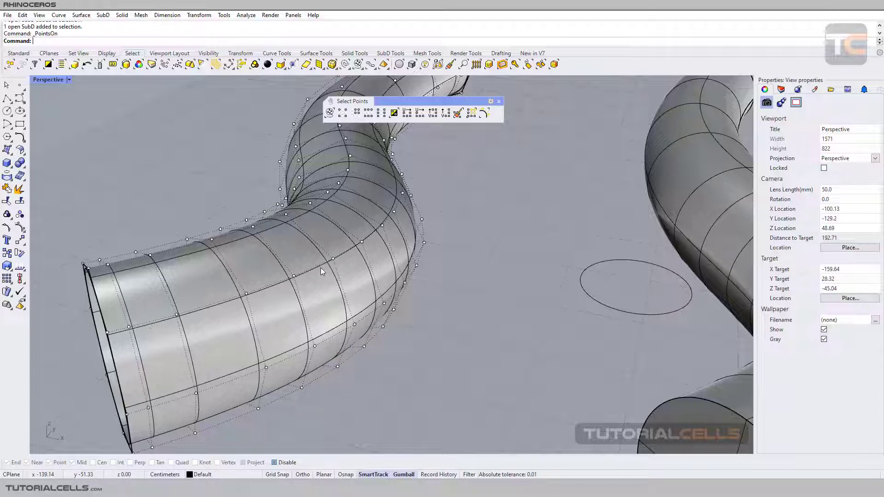
scroll(317, 266, "up", 3)
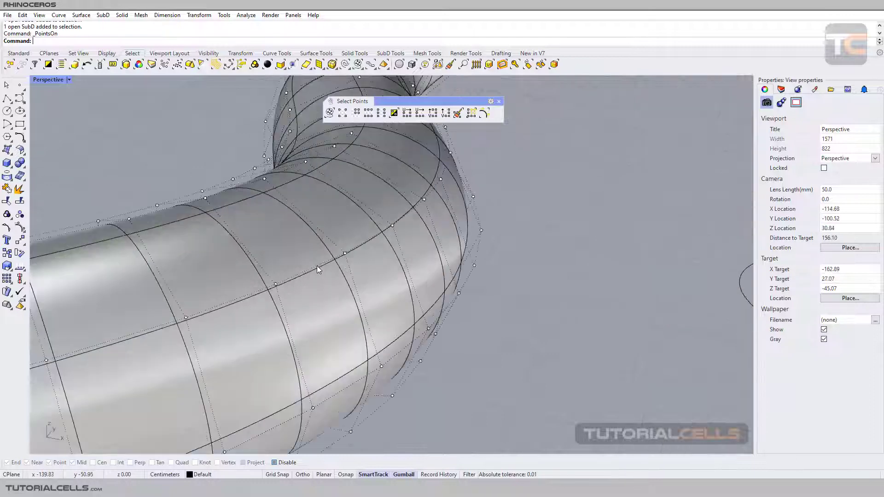
left_click(368, 113)
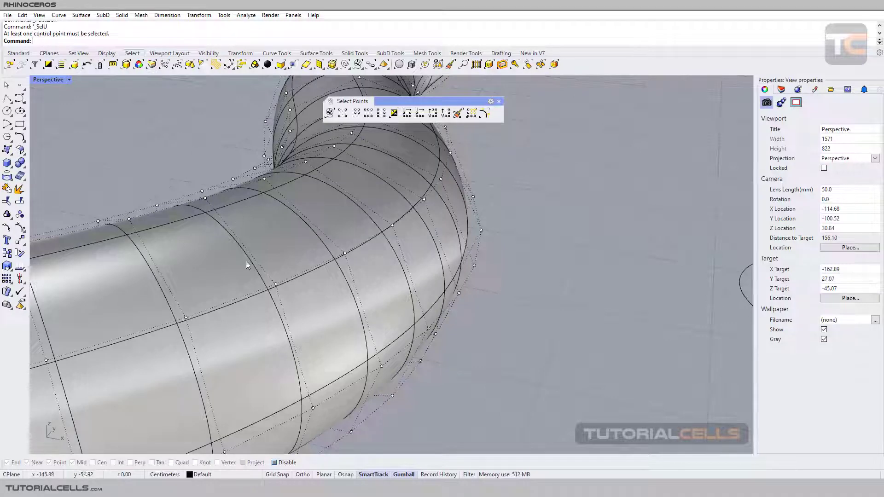
left_click(274, 285)
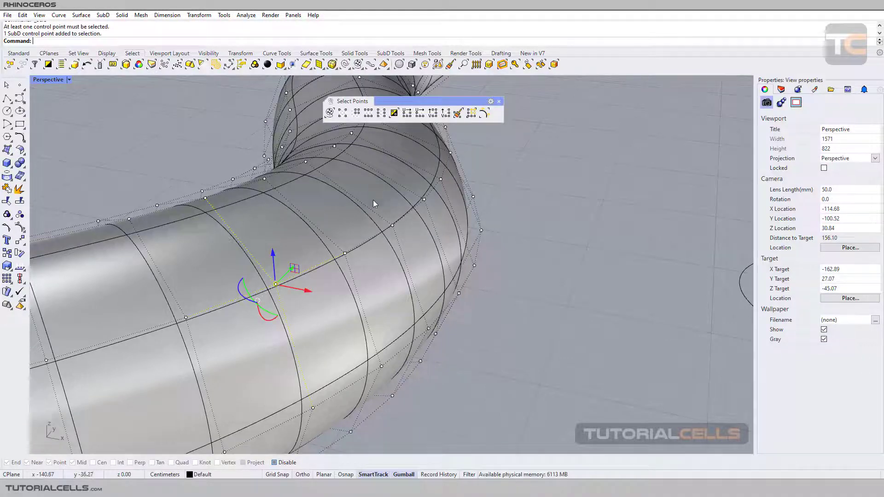
scroll(348, 238, "down", 1)
right_click_drag(348, 237, 328, 225)
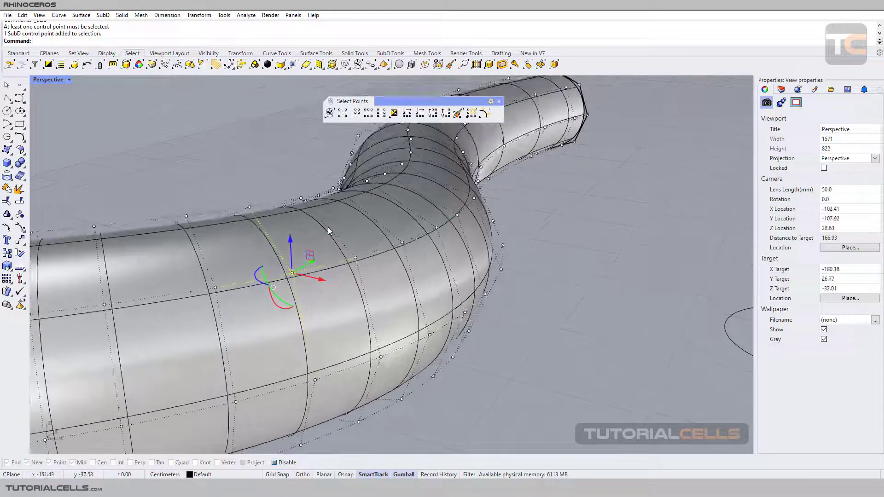
scroll(328, 228, "down", 1)
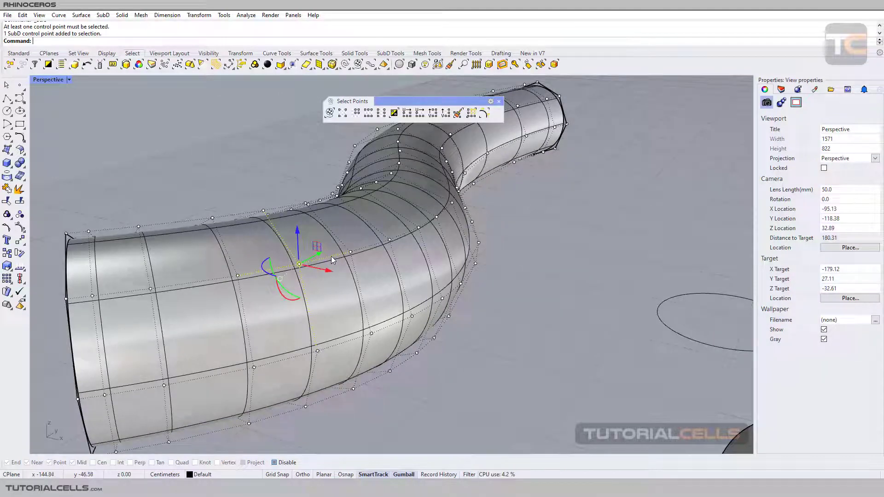
double_click(299, 264, "shift")
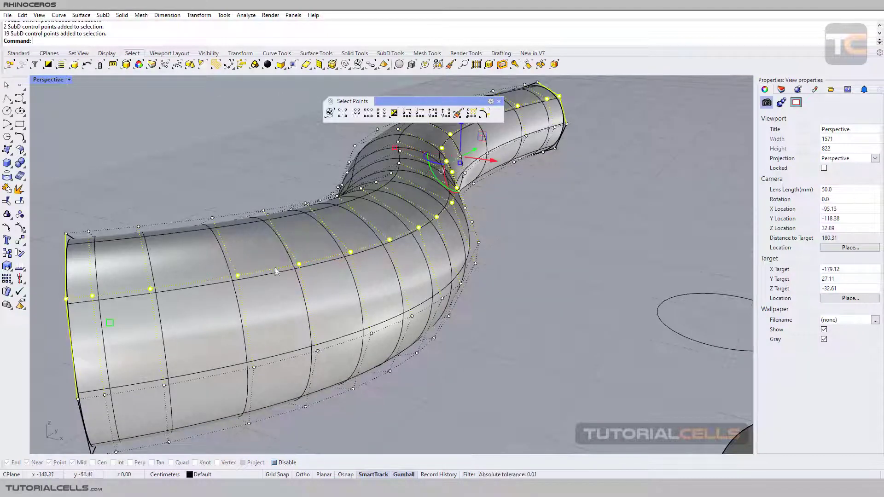
mouse_move(501, 233)
right_mouse_down()
mouse_move(477, 232)
mouse_move(501, 238)
right_mouse_up()
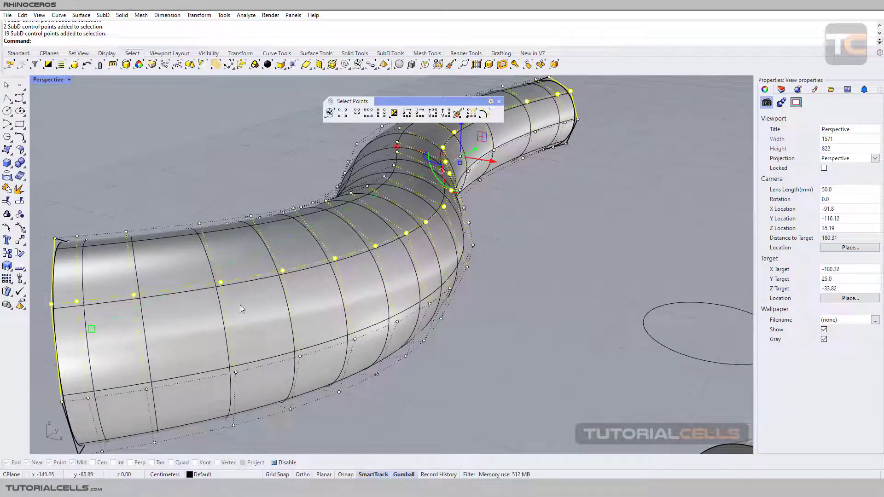
key("Escape")
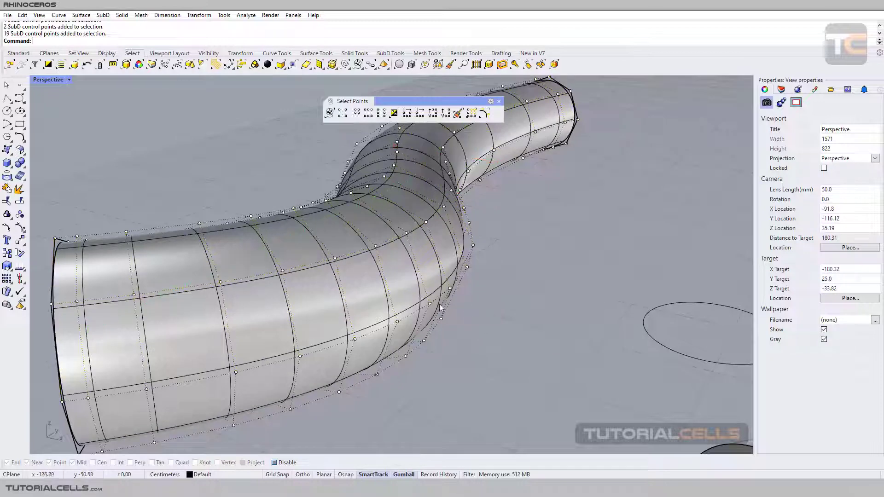
scroll(389, 295, "up", 2)
double_click(388, 291)
scroll(387, 292, "down", 4)
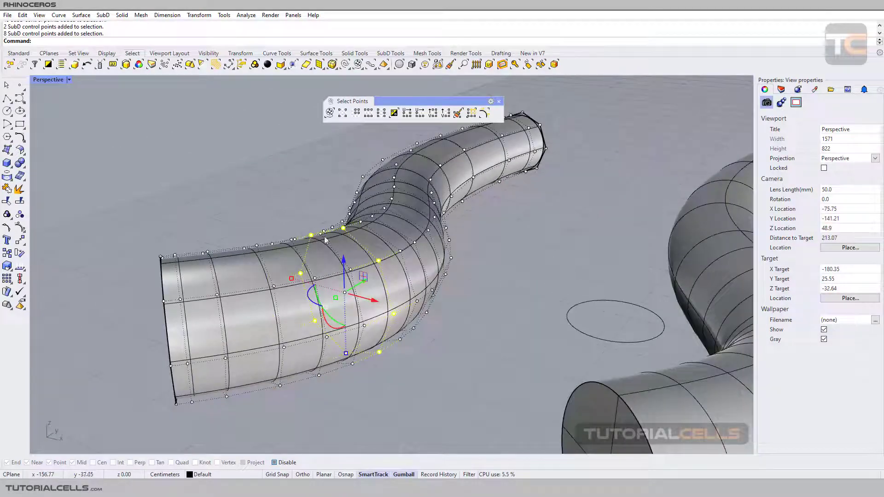
left_click_drag(345, 271, 355, 243)
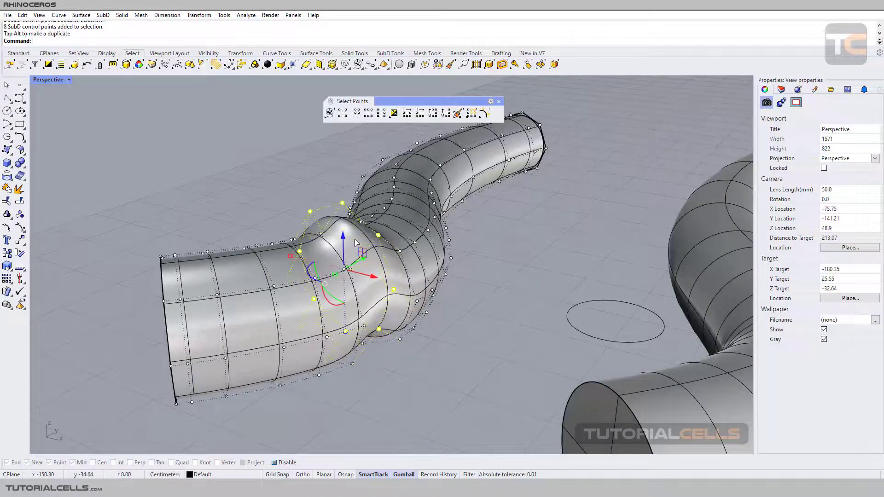
key("ctrl+z")
scroll(373, 274, "up", 1)
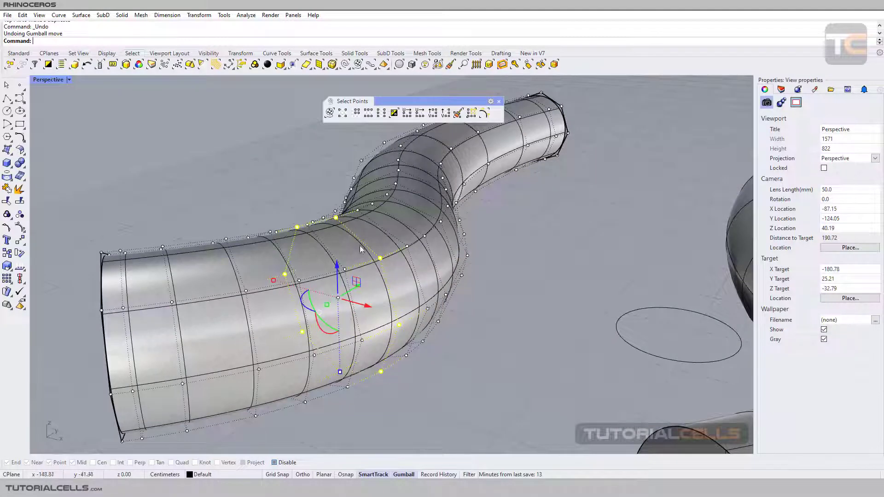
left_click(469, 355)
left_click(382, 260)
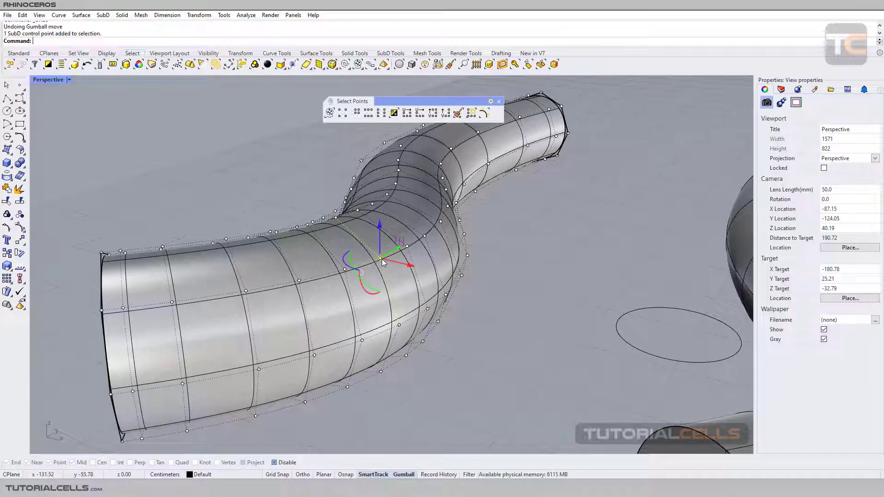
left_click(422, 115)
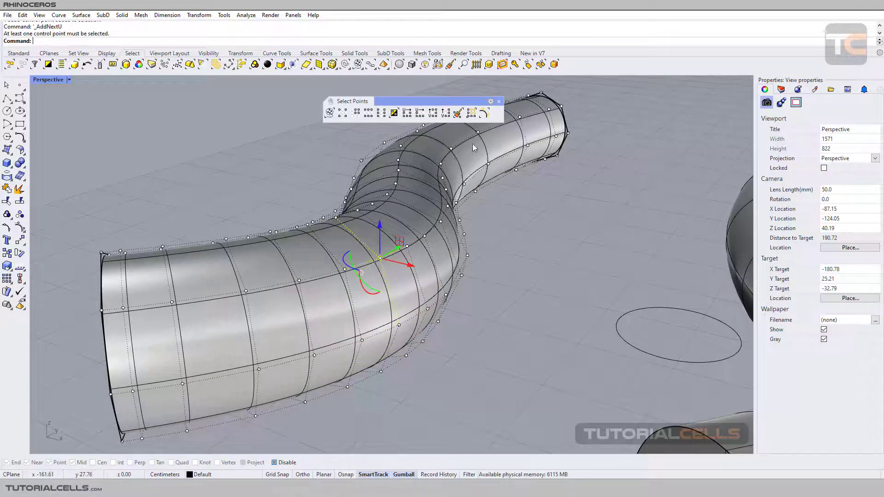
right_click_drag(453, 214, 428, 217)
left_click(416, 249)
left_click(442, 241)
left_click(573, 285)
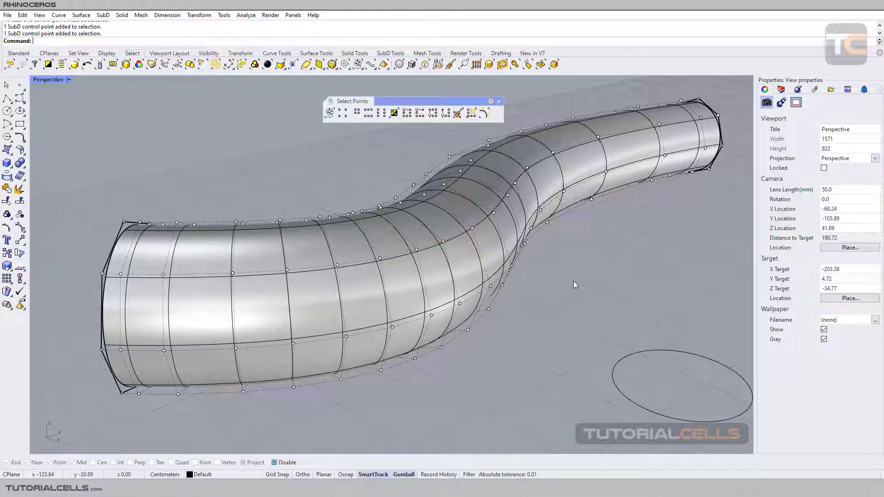
mouse_move(322, 227)
right_mouse_down()
mouse_move(444, 237)
mouse_move(420, 132)
right_mouse_up()
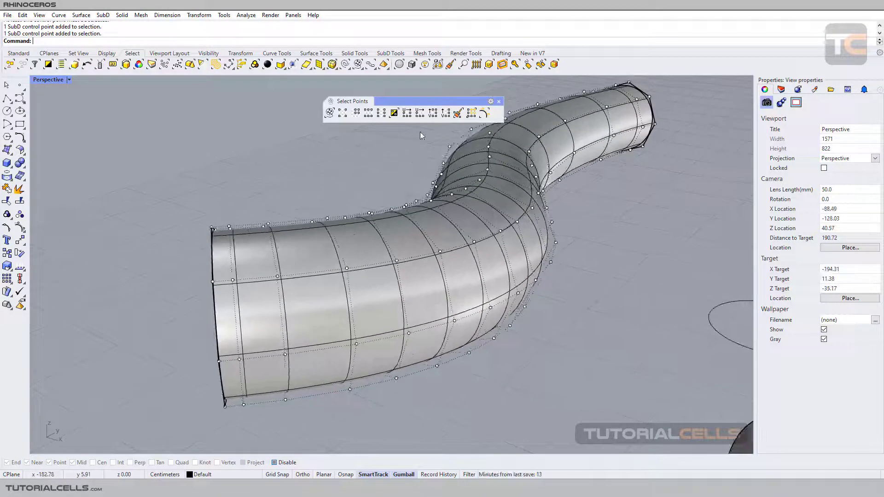
- Brush-select points along the tube's middle row, then five of the scattered points
left_click(458, 114)
mouse_move(215, 281)
left_mouse_down()
mouse_move(257, 284)
mouse_move(414, 259)
left_mouse_up()
key("Return")
right_click_drag(414, 259, 375, 309)
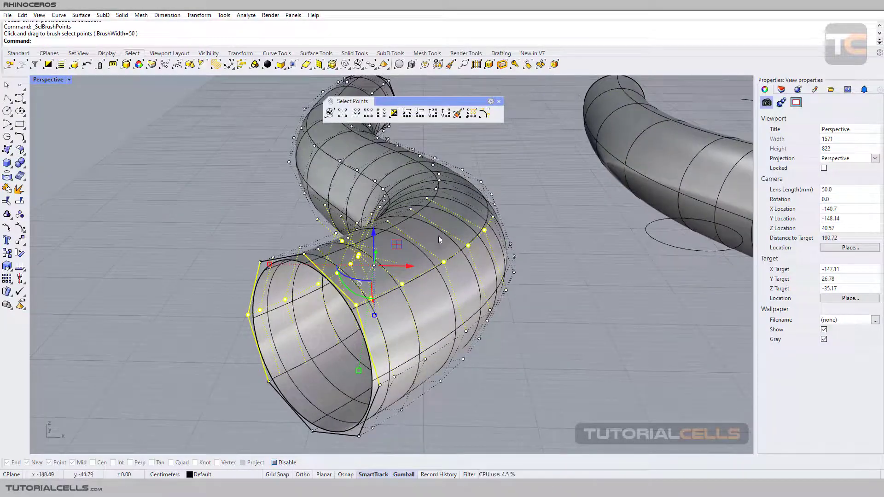
scroll(561, 227, "down", 3)
mouse_move(564, 216)
right_mouse_down("shift")
mouse_move(452, 208)
mouse_move(444, 159)
right_mouse_up("shift")
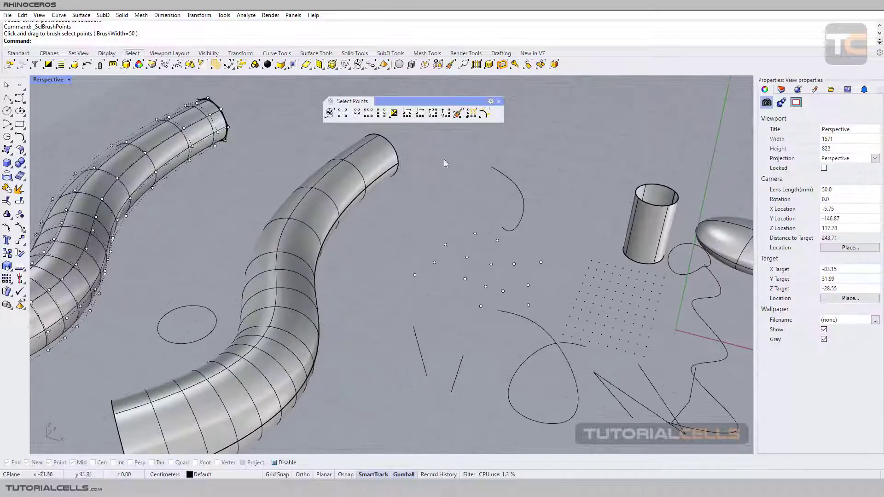
left_click(456, 114)
mouse_move(436, 242)
left_mouse_down()
mouse_move(462, 243)
mouse_move(467, 230)
mouse_move(442, 261)
mouse_move(470, 253)
left_mouse_up()
key("Return")
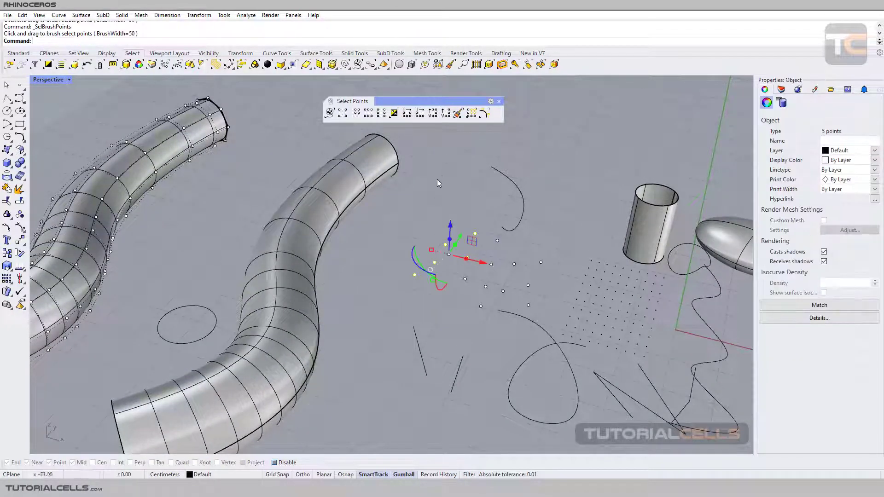
- Set the brush selection's BrushWidth to 60 and brush a scattered point
left_click(459, 113)
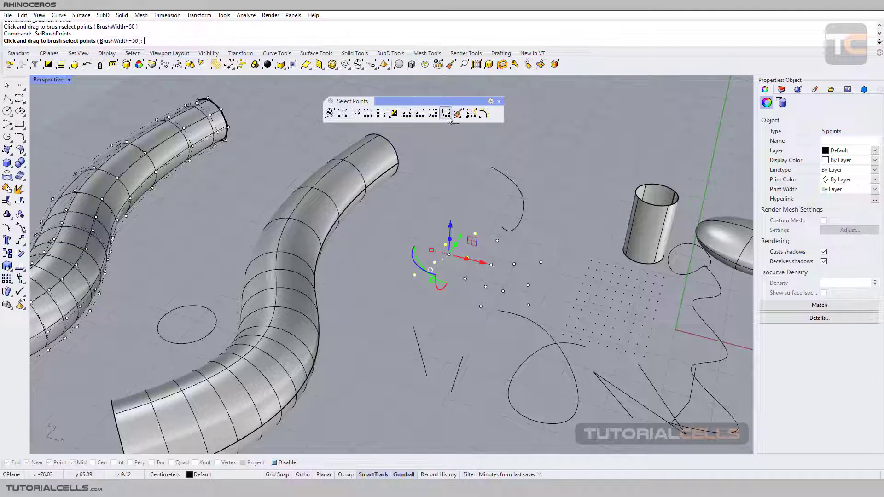
left_click(117, 41)
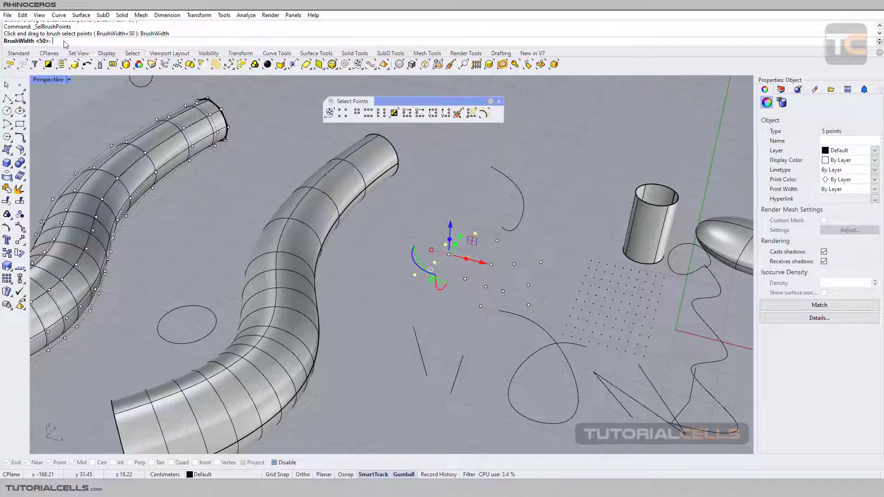
key("Return")
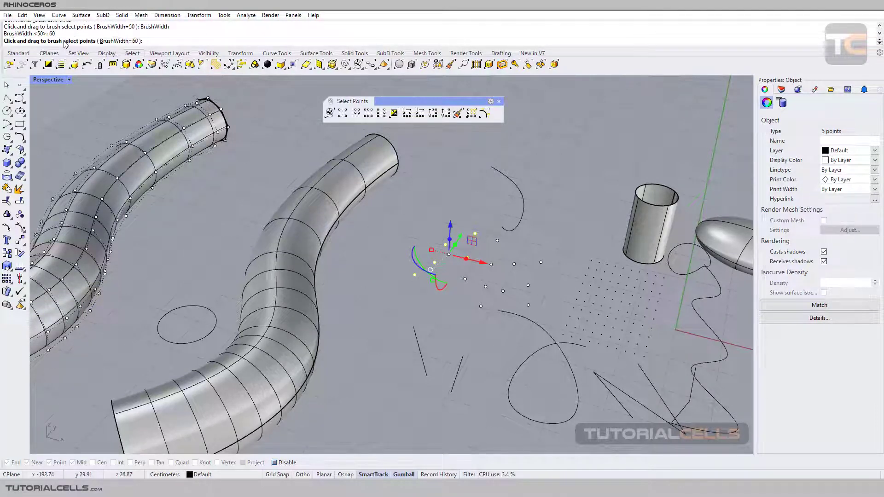
mouse_move(499, 289)
left_mouse_down()
mouse_move(531, 255)
mouse_move(488, 299)
left_mouse_up()
- End the brush selection, clear the selected points, and move the view to the spheres and cylinder
key("Return")
key("Escape")
scroll(400, 275, "down", 5)
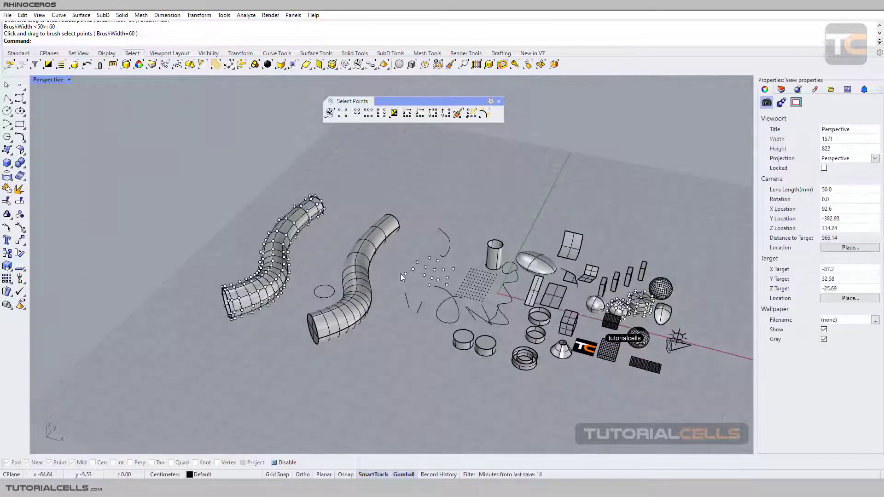
scroll(298, 255, "up", 3)
scroll(291, 256, "down", 3)
right_click_drag(512, 312, 407, 267, "shift")
scroll(552, 267, "up", 5)
scroll(511, 224, "down", 4)
scroll(509, 225, "up", 2)
scroll(567, 225, "up", 5)
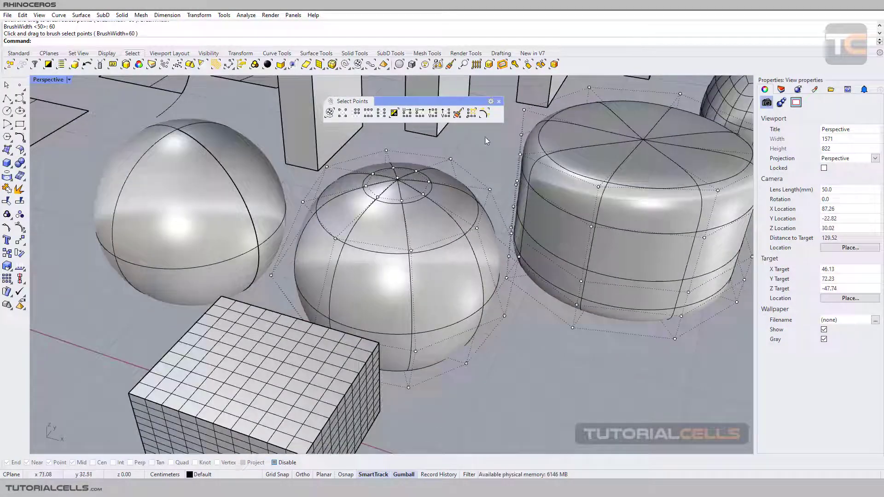
- Brush-select a column of points down the cylinder, then deselect them
left_click(460, 116)
left_click_drag(594, 180, 572, 330)
key("Return")
left_click(555, 398)
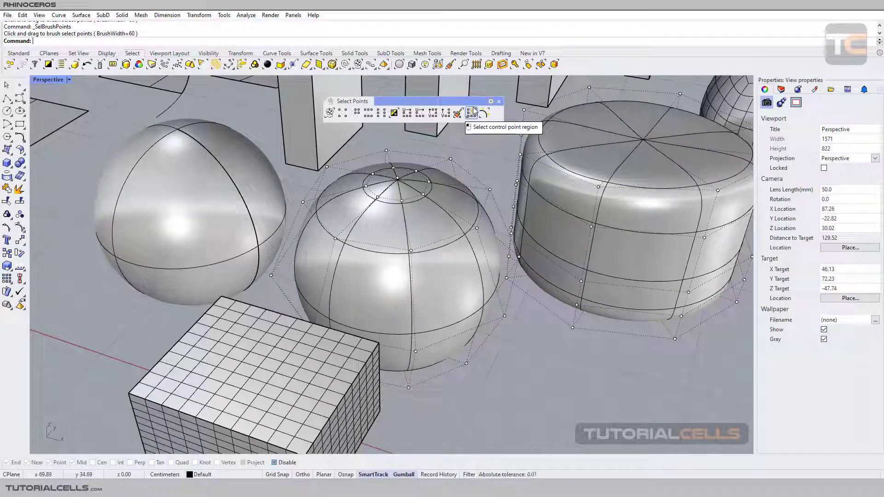
scroll(477, 151, "down", 4)
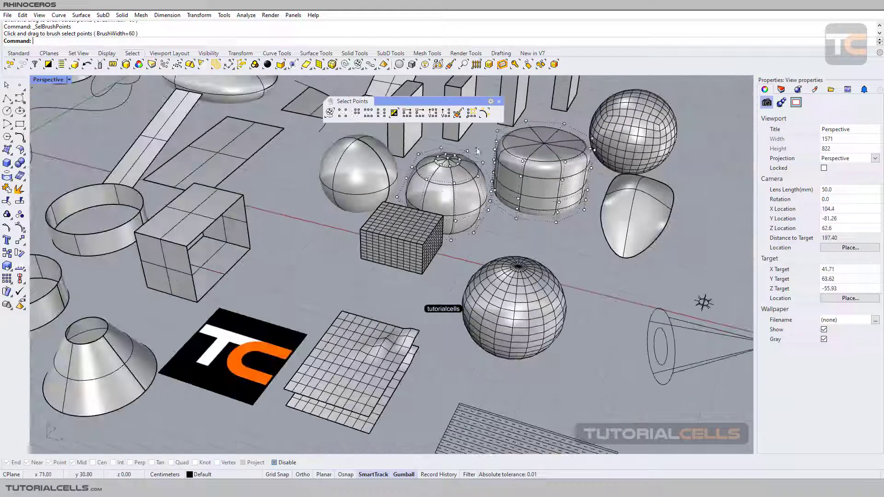
scroll(442, 198, "up", 3)
scroll(449, 161, "down", 1)
scroll(453, 122, "up", 1)
- Start Select control point region, awaiting a curve or surface
left_click(471, 113)
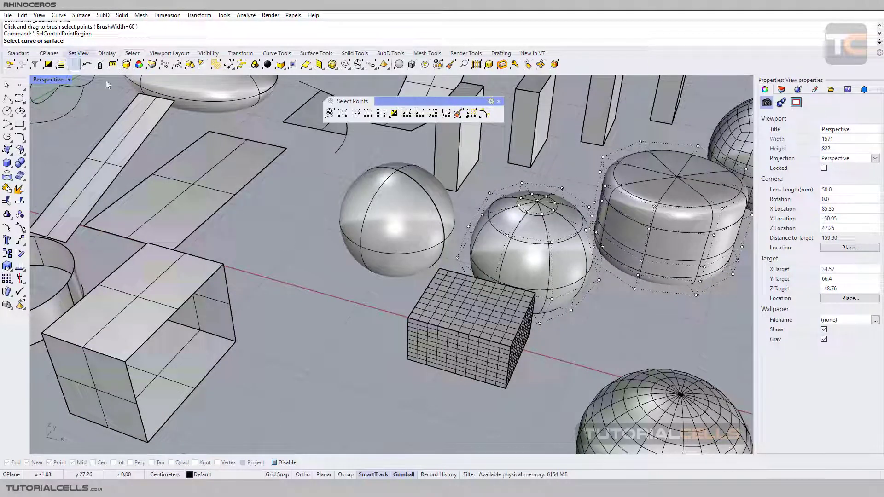
scroll(230, 194, "down", 3)
scroll(213, 184, "up", 5)
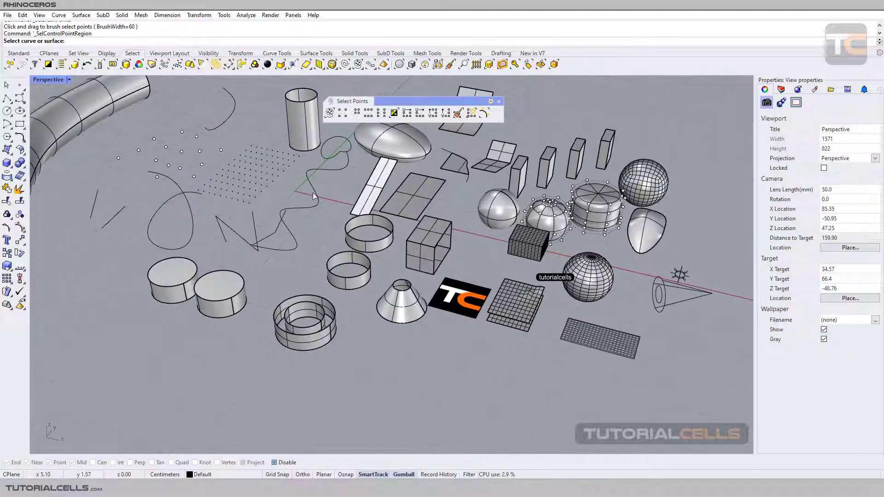
scroll(46, 174, "down", 4)
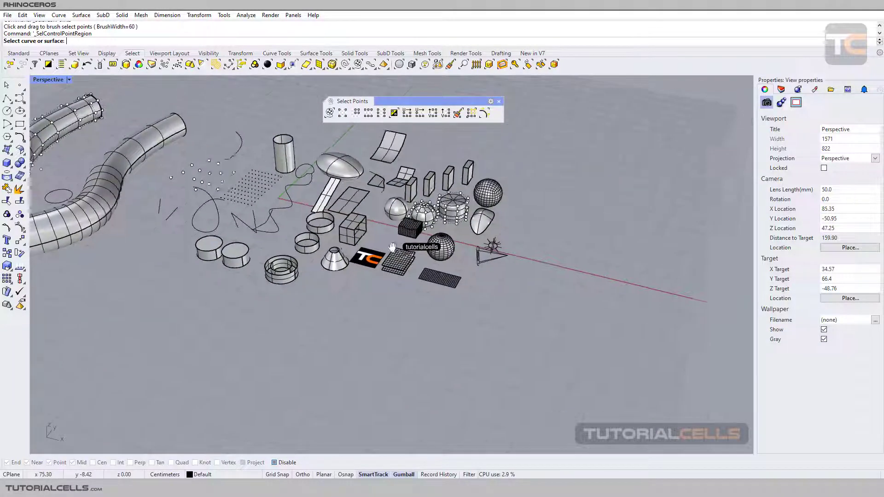
- Draw a long zigzagging open control-point curve with thirteen points in the empty area at right
left_click(19, 99)
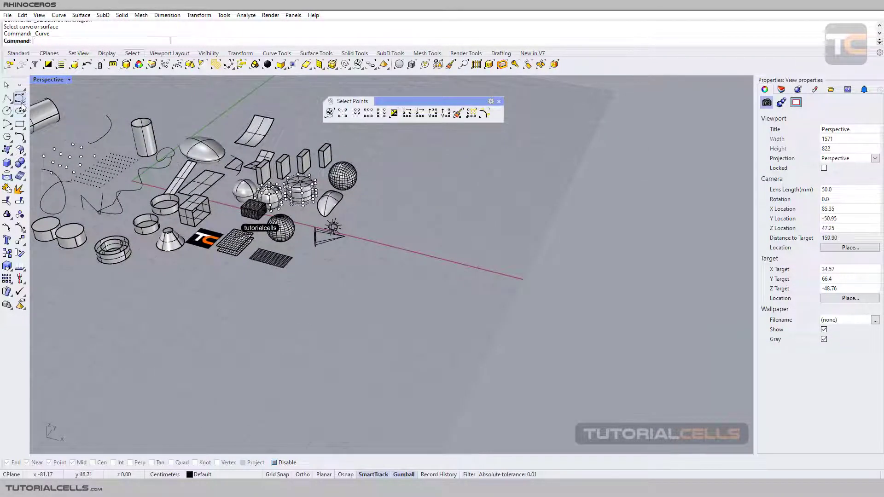
left_click(460, 154)
left_click(417, 165)
left_click(472, 193)
left_click(389, 206)
left_click(428, 230)
left_click(403, 239)
left_click(424, 247)
left_click(363, 249)
left_click(424, 280)
left_click(339, 290)
left_click(424, 326)
left_click(317, 322)
left_click(351, 358)
key("Return")
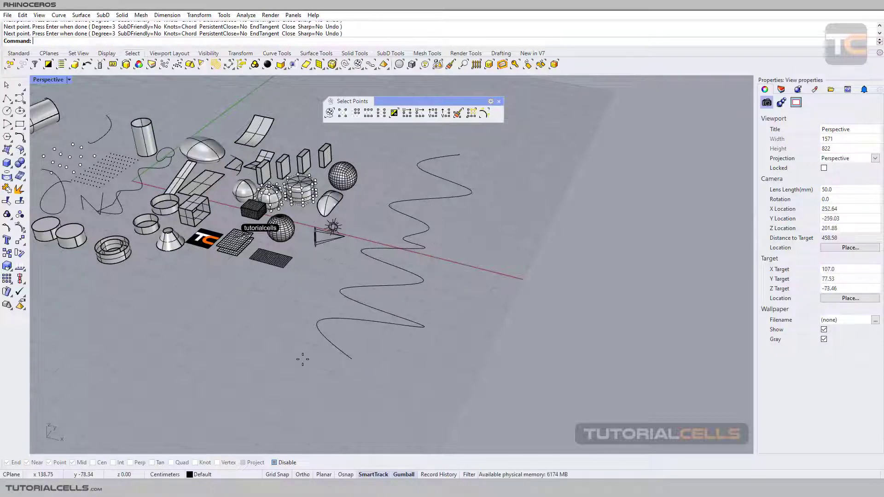
- Select the new wavy curve, then deselect it so its control points are hidden
scroll(386, 276, "up", 2)
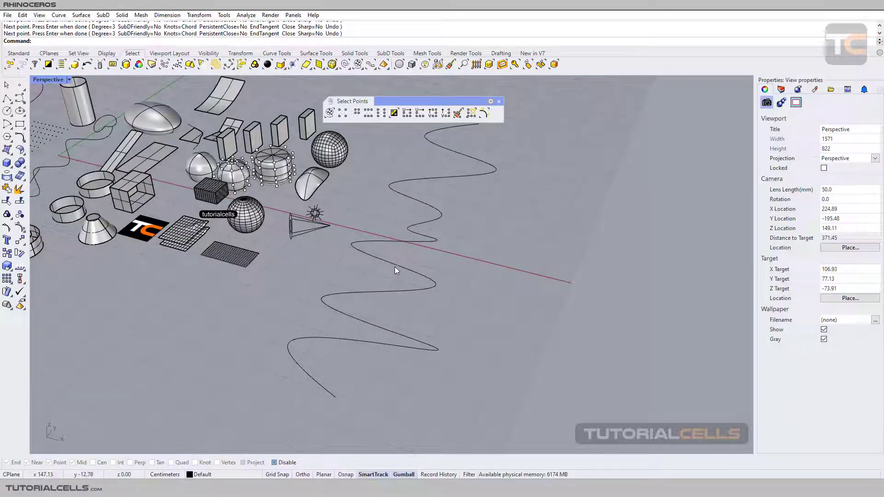
left_click(394, 266)
right_click_drag(394, 266, 481, 175)
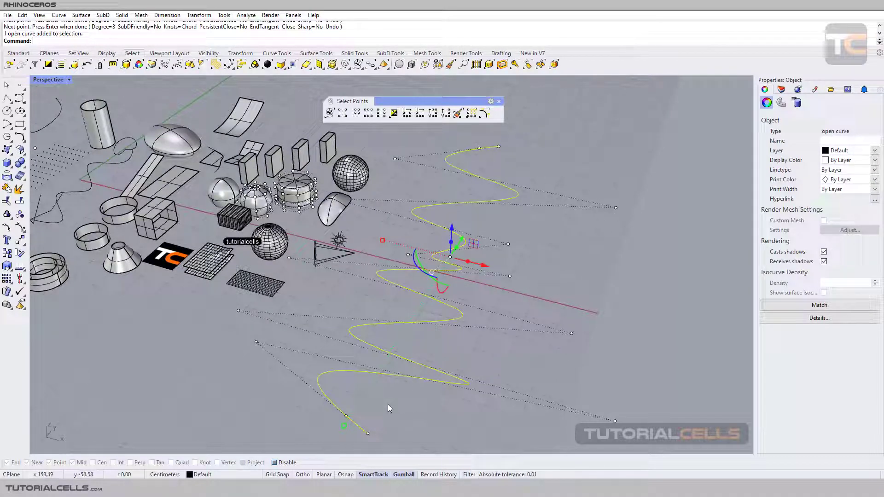
left_click(510, 157)
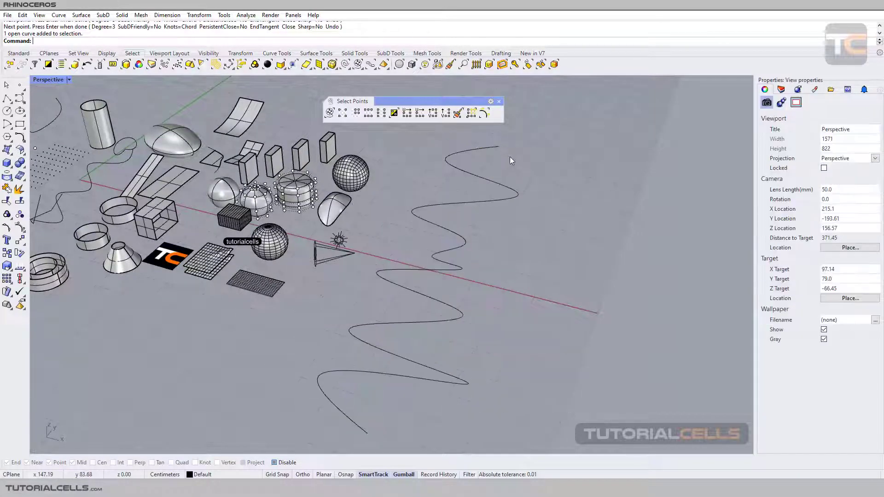
left_click(499, 147)
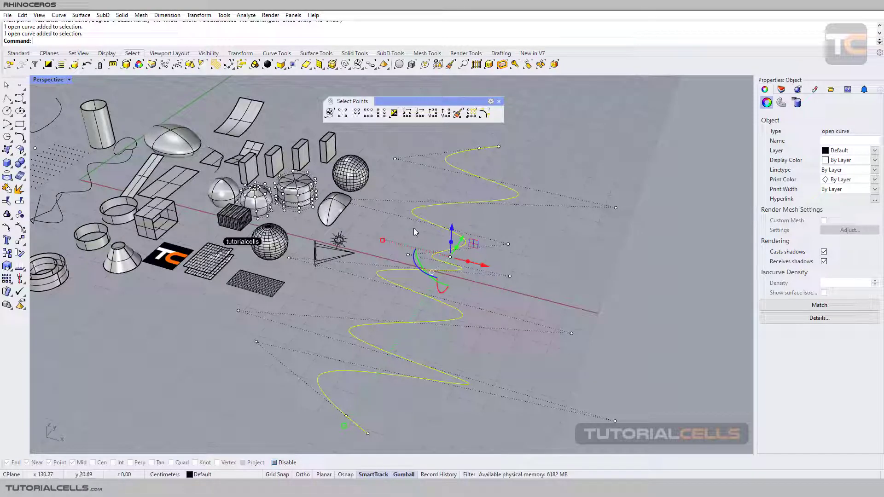
left_click(533, 137)
key("Escape")
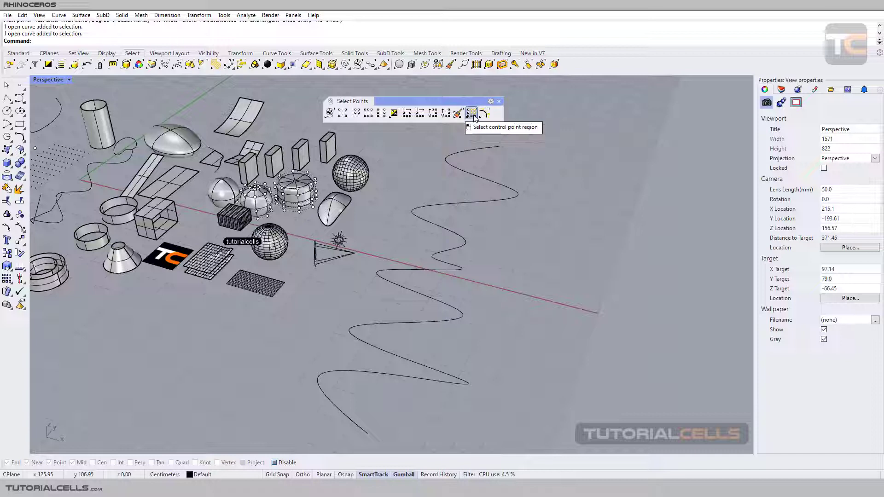
- Select a region of the wavy curve's control points between two picked ends
left_click(470, 113)
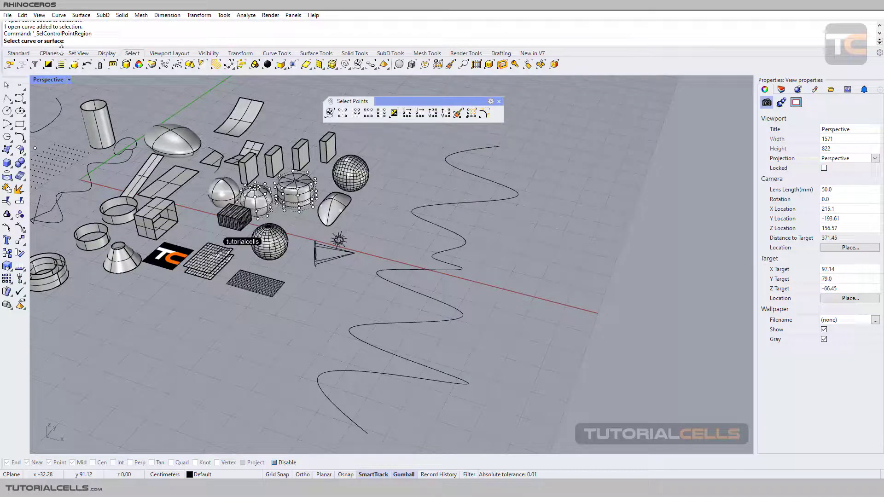
left_click(425, 210)
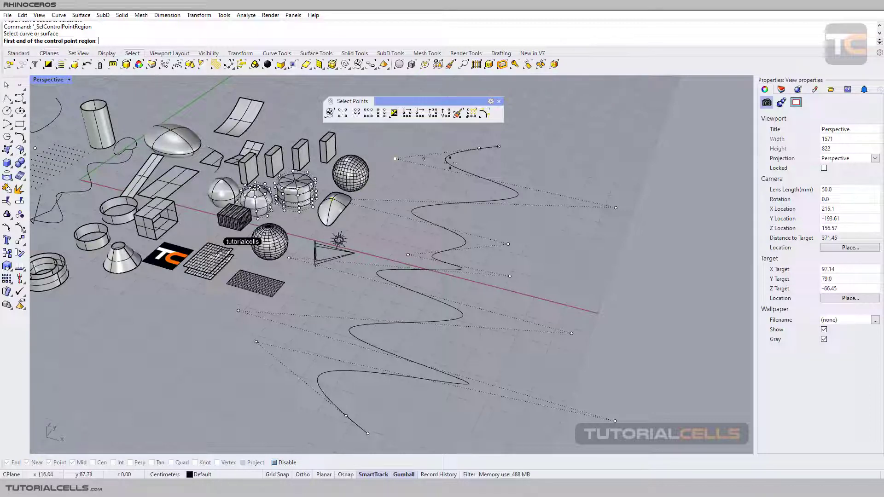
left_click(500, 154)
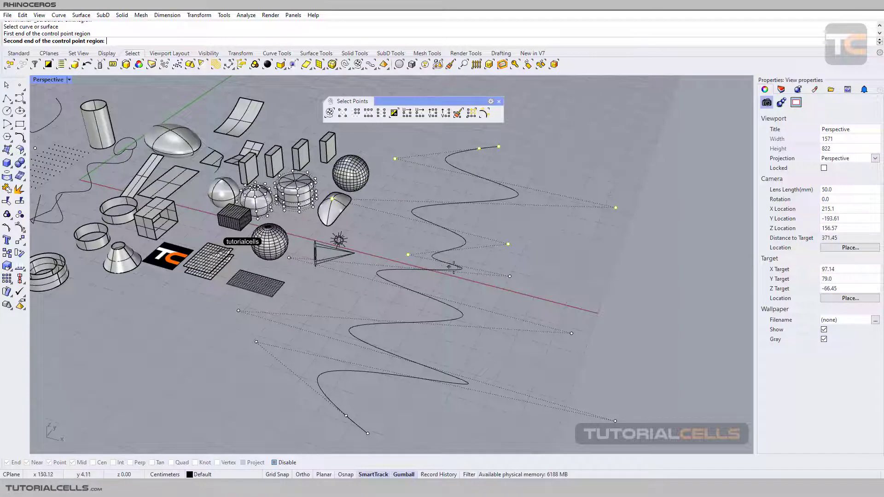
left_click(571, 330)
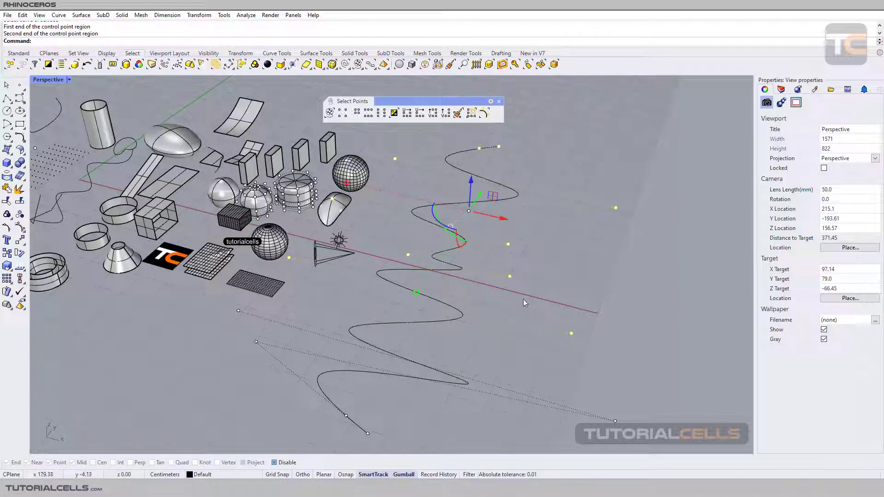
- Raise the selected curve points vertically with the gumball, then undo the move
left_click_drag(471, 180, 470, 177)
left_click_drag(473, 173, 474, 177)
right_click_drag(613, 176, 580, 129)
right_click_drag(323, 138, 328, 190)
key("ctrl+z")
- Zoom and pan toward the central objects and start Select Control Point Region again
scroll(328, 188, "up", 2)
scroll(364, 194, "up", 2)
scroll(400, 199, "up", 2)
scroll(466, 210, "up", 2)
right_click_drag(471, 211, 329, 199, "shift")
left_click(471, 112)
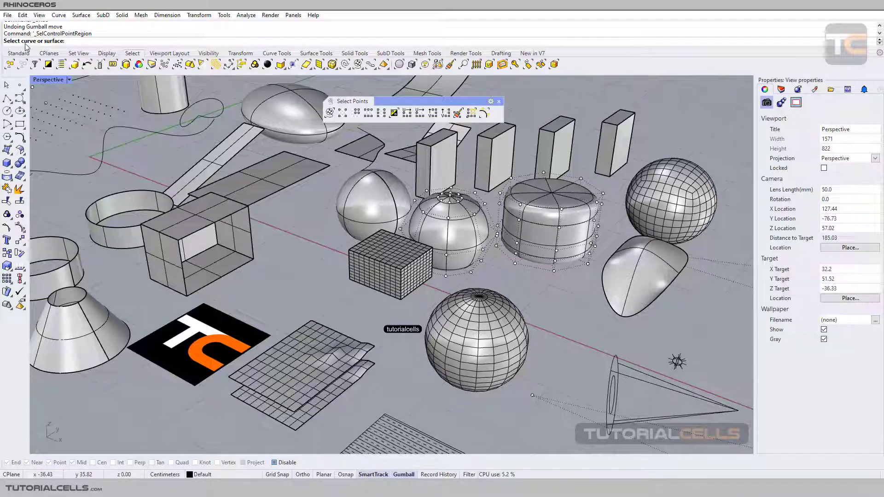
- Cancel the failed region pick, then select top and lower edge rings of SubD cylinder points
left_click(544, 203)
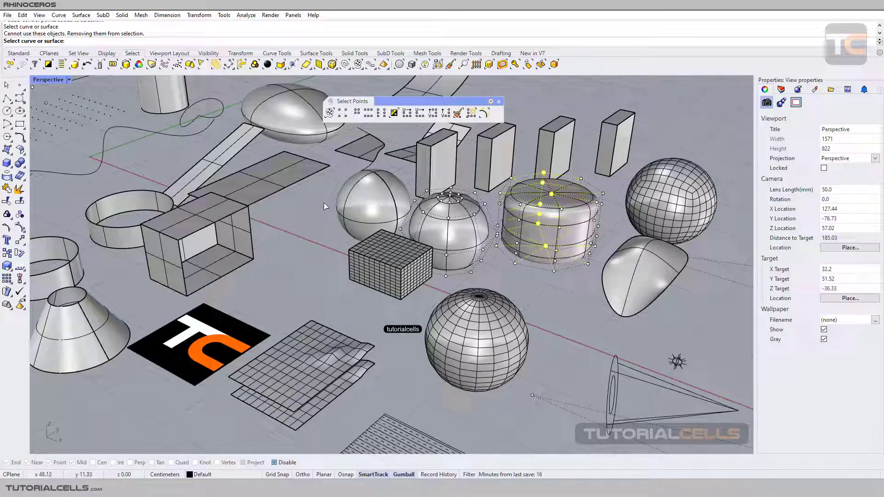
key("Escape")
scroll(549, 200, "up", 4)
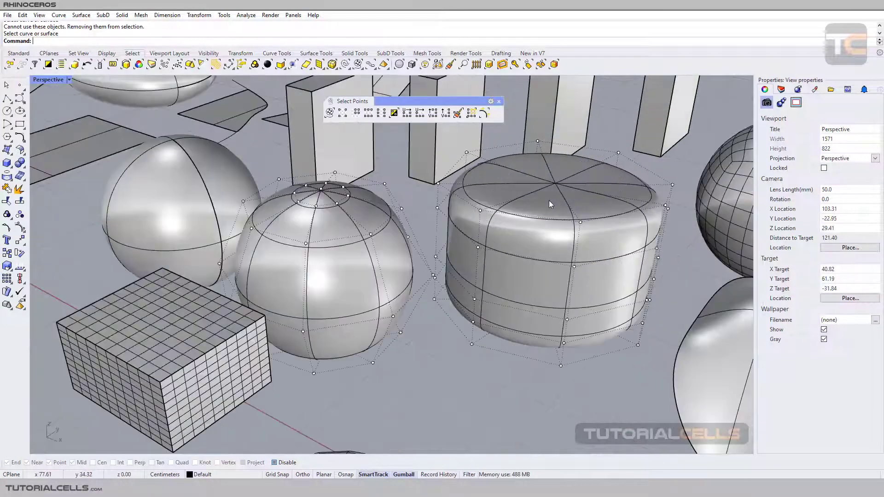
double_click(548, 200)
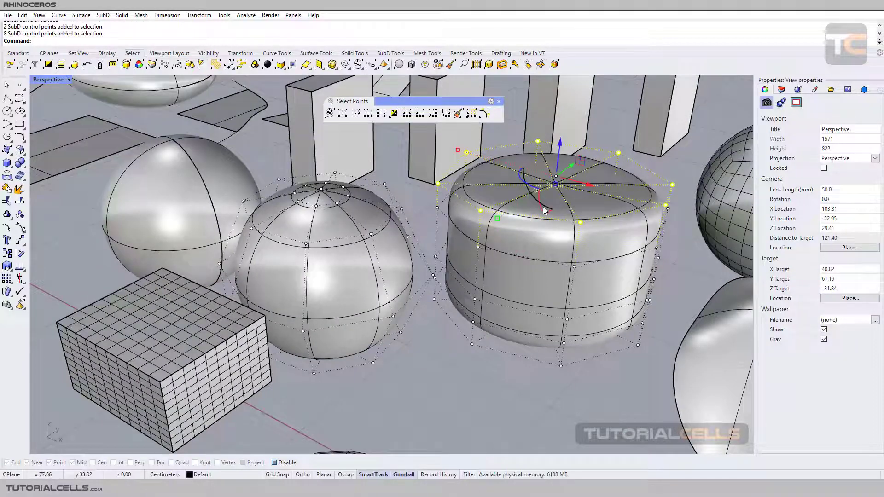
left_click(493, 369)
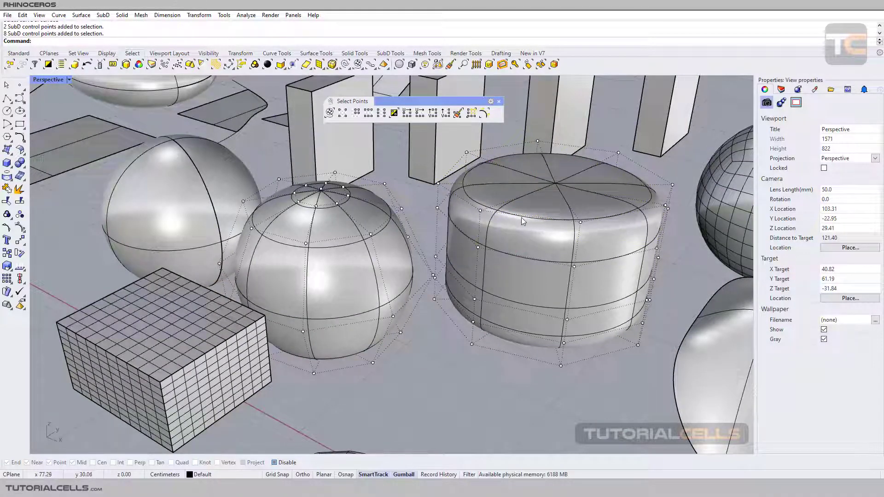
double_click(521, 217)
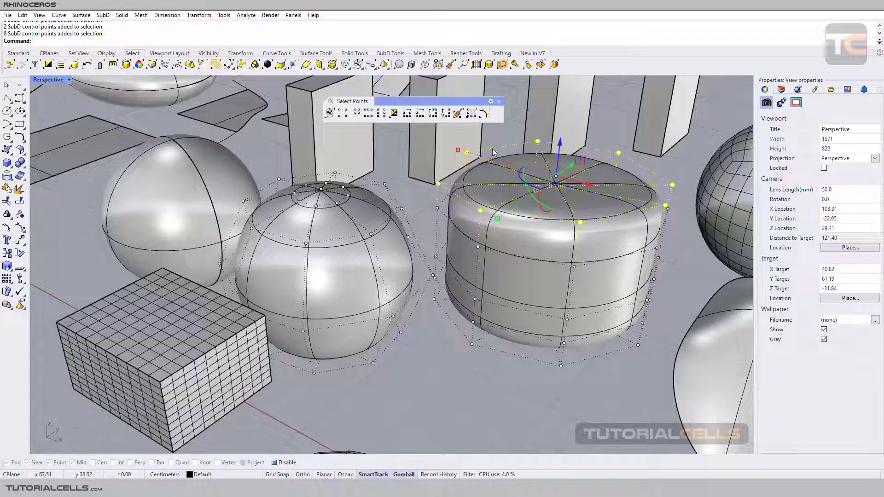
left_click(465, 356)
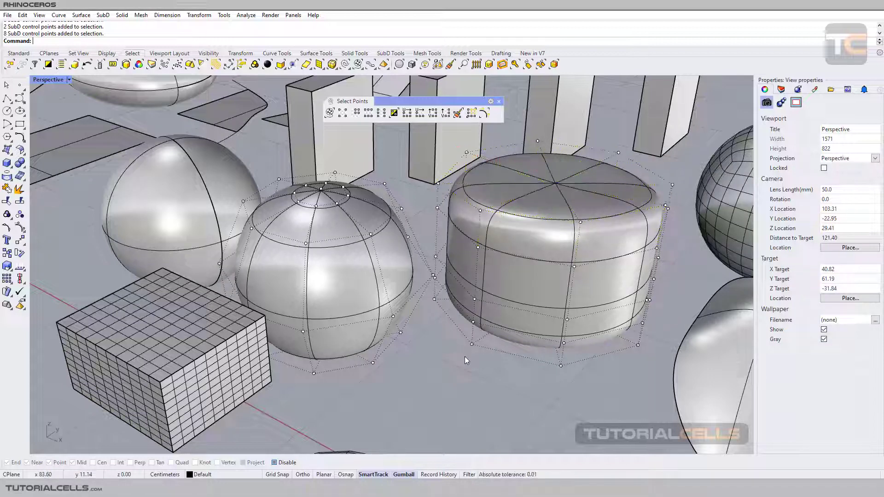
double_click(548, 223)
double_click(492, 323)
left_click(417, 340)
- Select the cylinder, SubD sphere and planar surface in turn, then pick the left sphere for region selection
scroll(424, 303, "down", 3)
right_click_drag(478, 281, 486, 278, "shift")
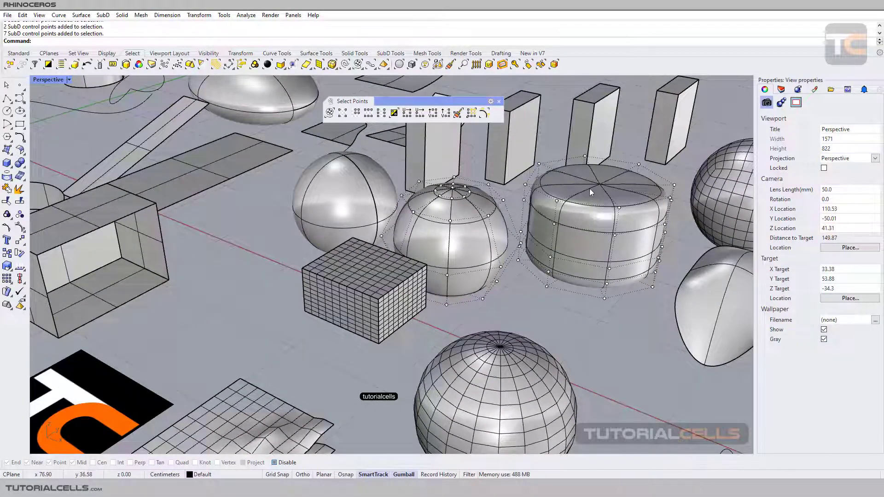
left_click(583, 207)
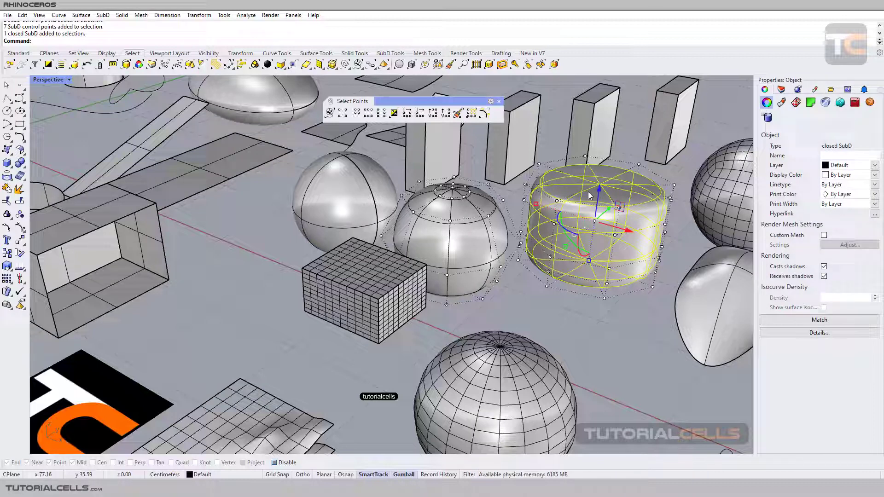
left_click(466, 237)
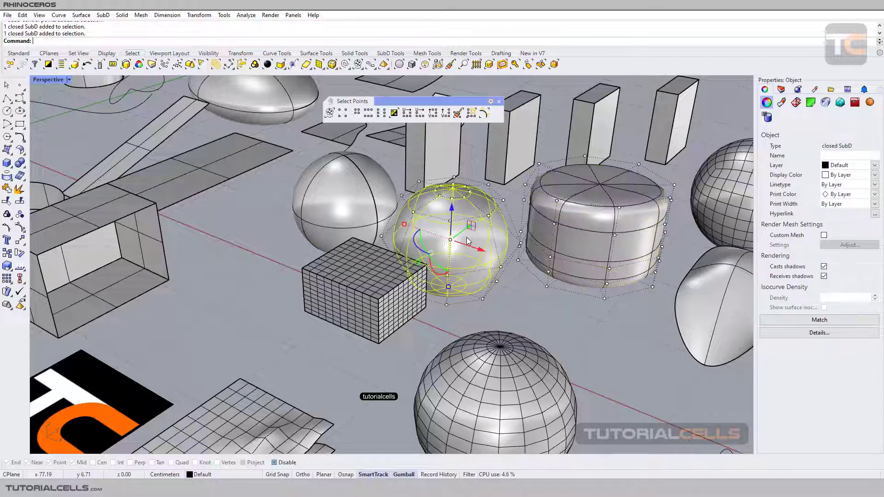
left_click(349, 201)
scroll(350, 202, "down", 5)
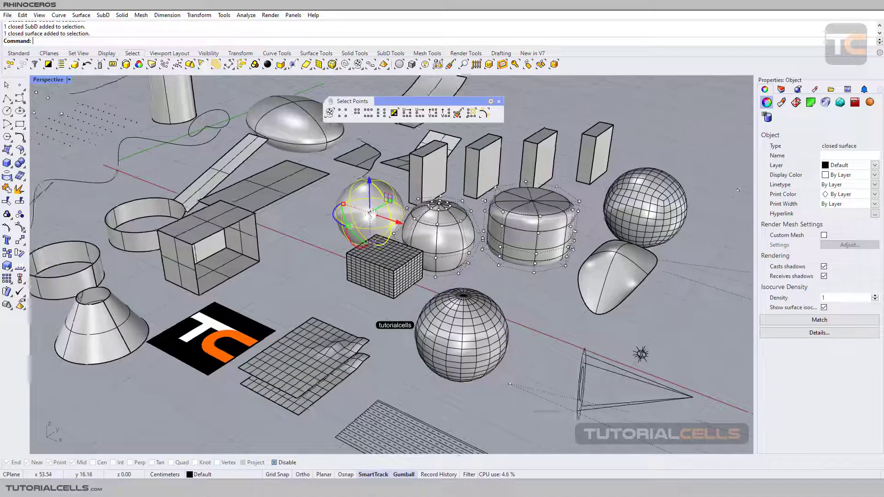
left_click(334, 191)
left_click(396, 212)
scroll(395, 212, "up", 4)
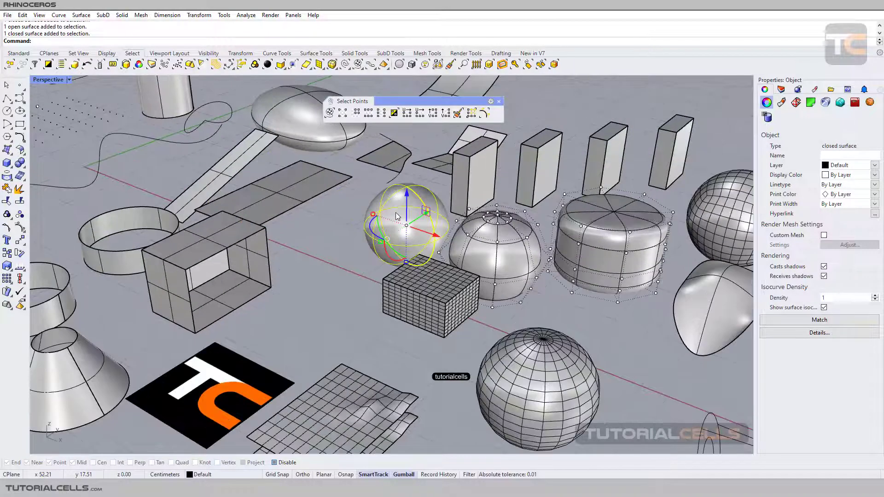
left_click(350, 198)
left_click(433, 113)
left_click(408, 215)
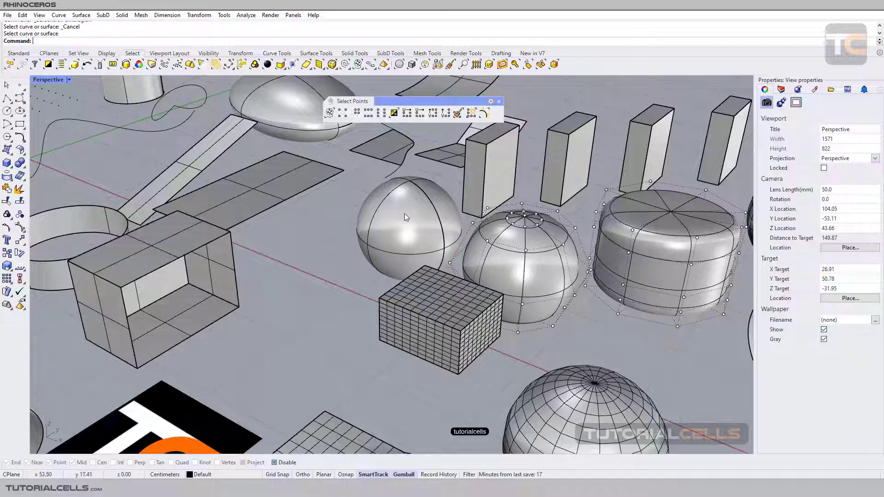
- Turn on the left sphere's control points and move the grid mesh box downward
left_click(20, 227)
right_click_drag(347, 228, 414, 250)
left_click(481, 300)
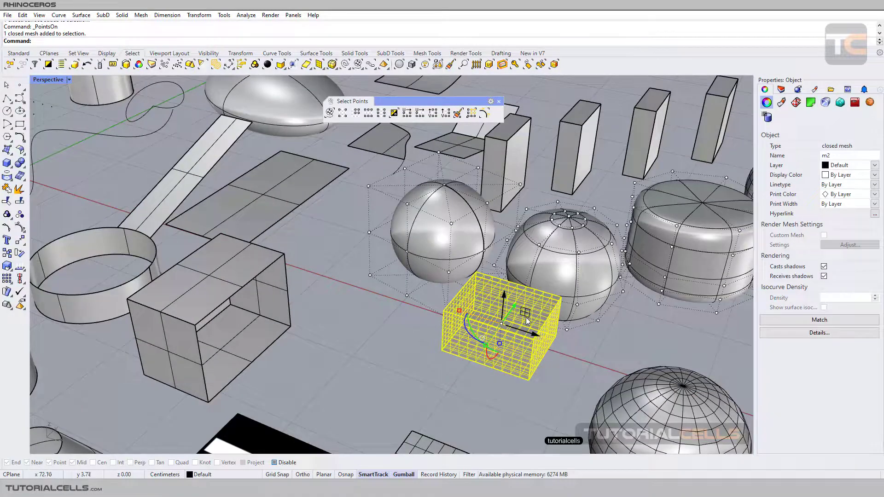
left_click_drag(528, 330, 533, 381)
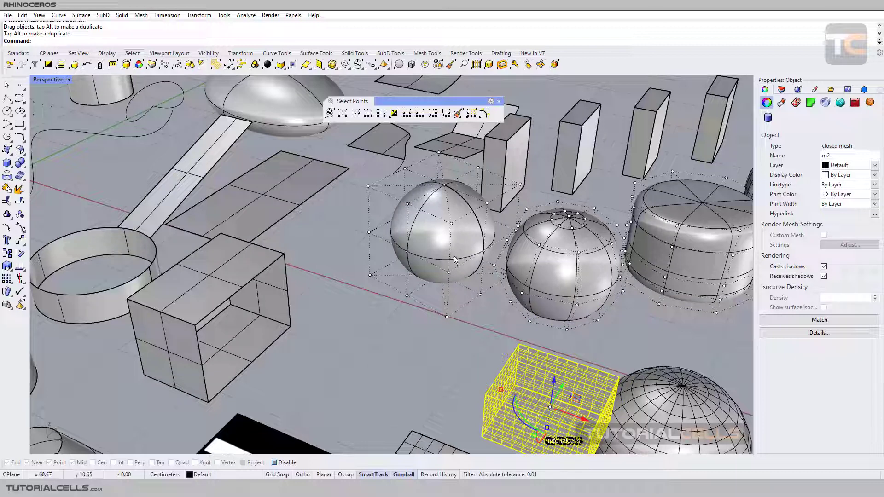
- Delete the middle SubD sphere
left_click(543, 268)
key("Delete")
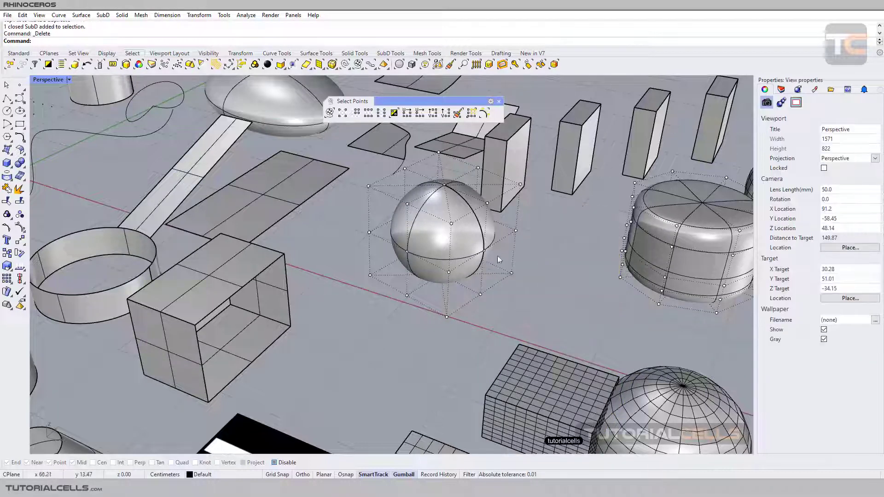
scroll(424, 239, "up", 5)
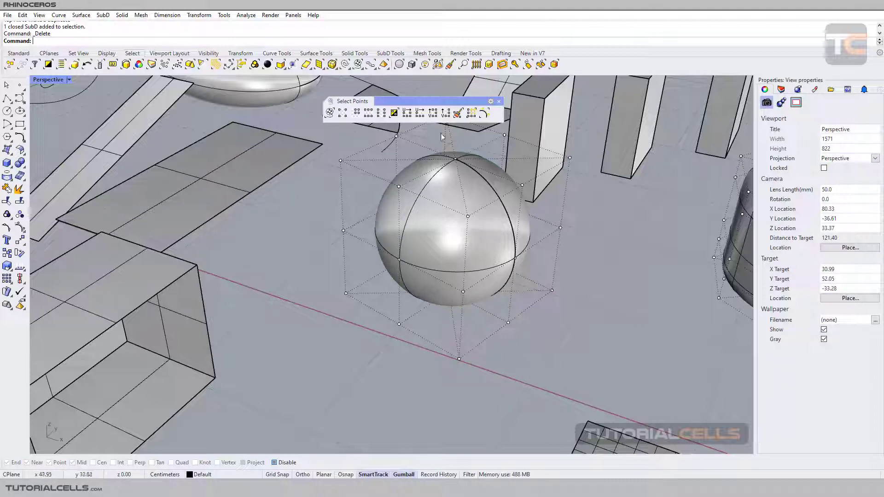
- Select a region of the left sphere's control points between two corners
left_click(470, 112)
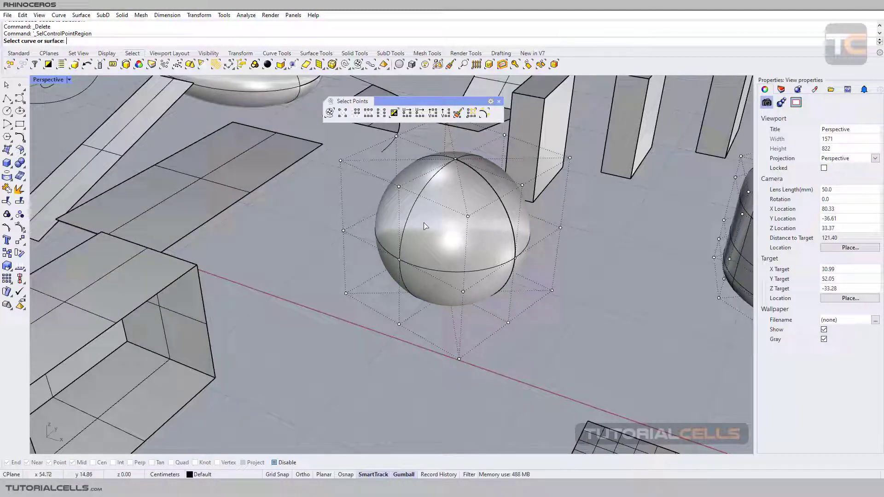
left_click(437, 235)
left_click(346, 293)
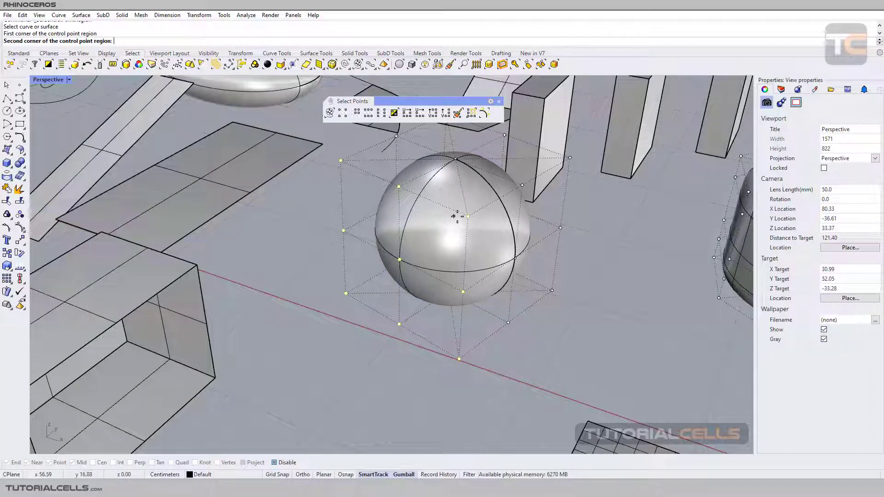
left_click(466, 217)
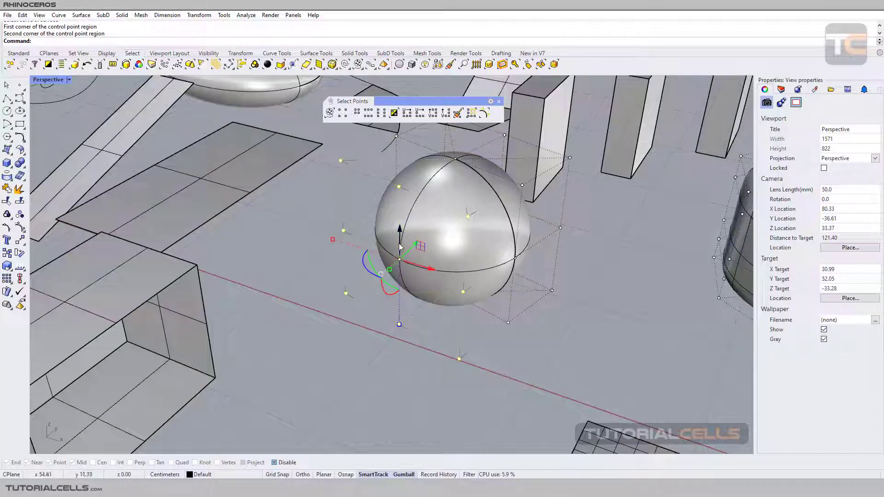
- Align the gumball to the object and pull the points out 4 cm into an egg shape
right_click_drag(411, 253, 382, 277)
left_click(383, 278)
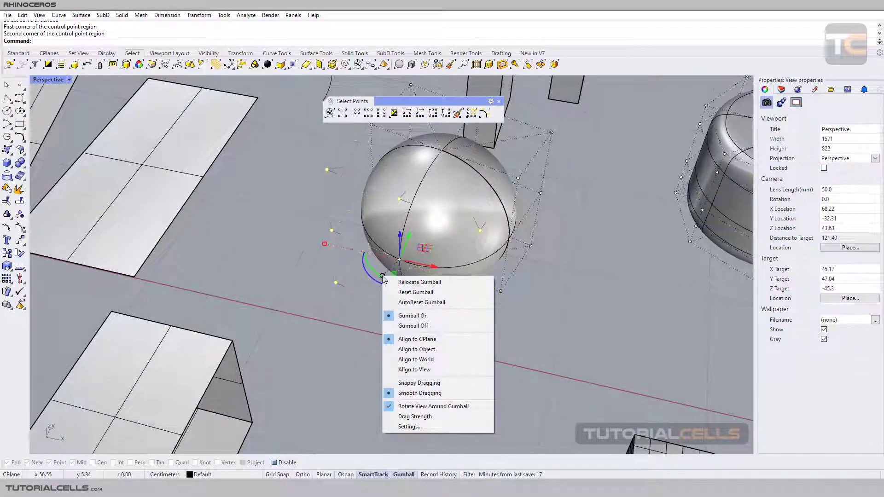
left_click(411, 346)
mouse_move(385, 317)
right_mouse_down()
mouse_move(331, 299)
mouse_move(377, 308)
right_mouse_up()
left_click_drag(379, 277, 355, 286)
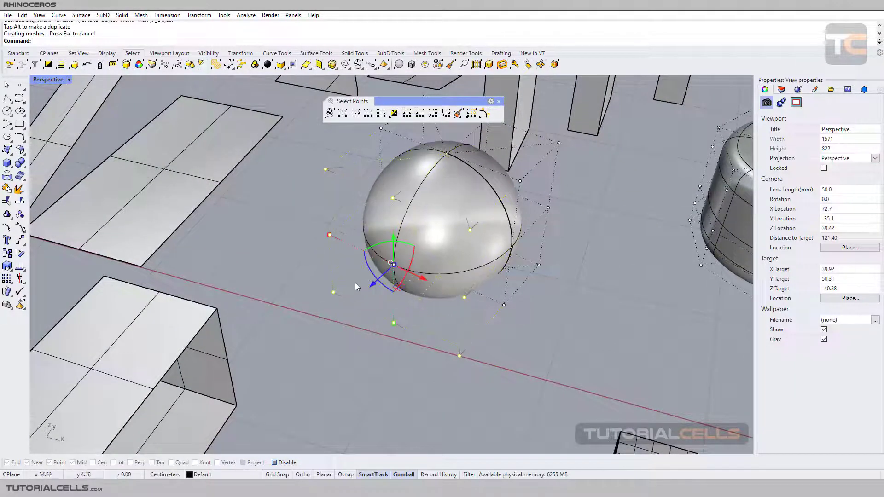
left_click(360, 326)
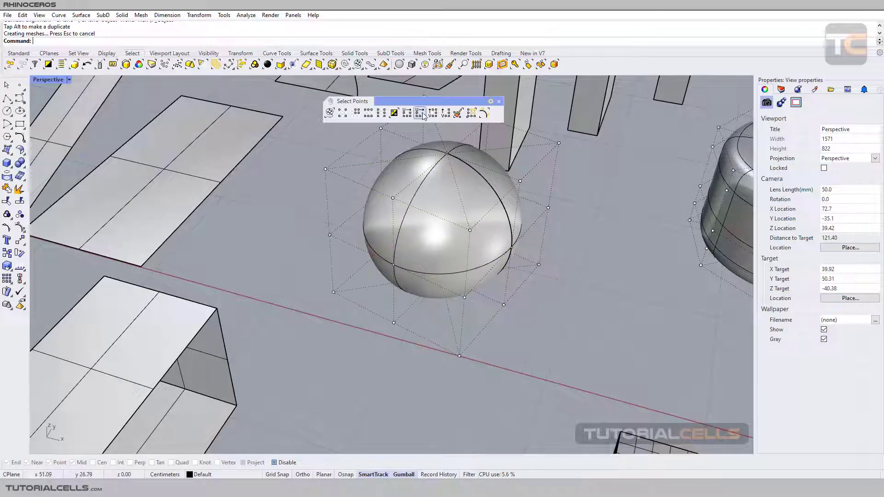
- Select all control points: 194 SubD, 15 curve and 28 surface points
left_click(483, 114)
scroll(492, 223, "down", 5)
scroll(491, 221, "down", 5)
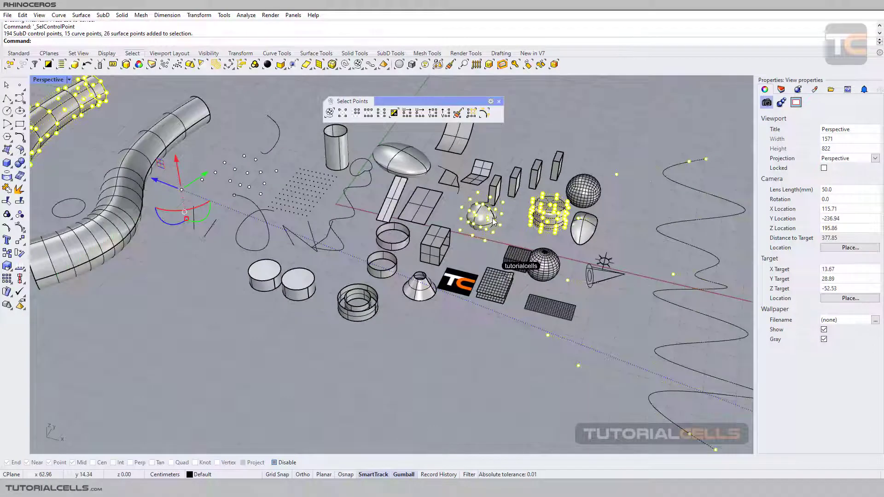